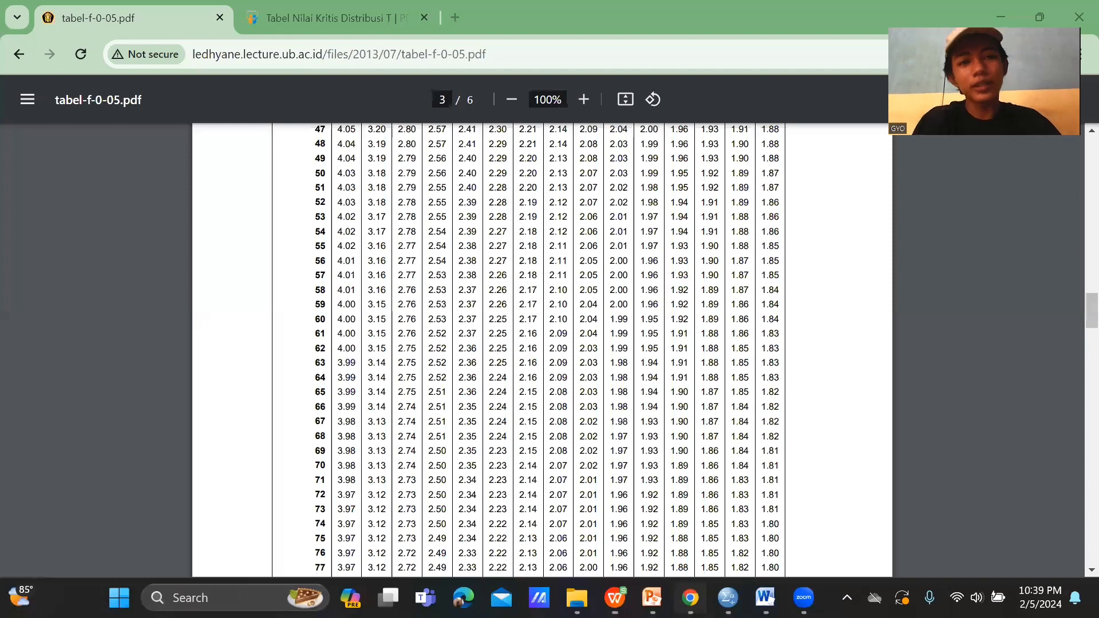
- Switch to the WPS spreadsheet and copy the X1, X2 and Y score data in AD4:AF77 on Sheet3
left_click(363, 35)
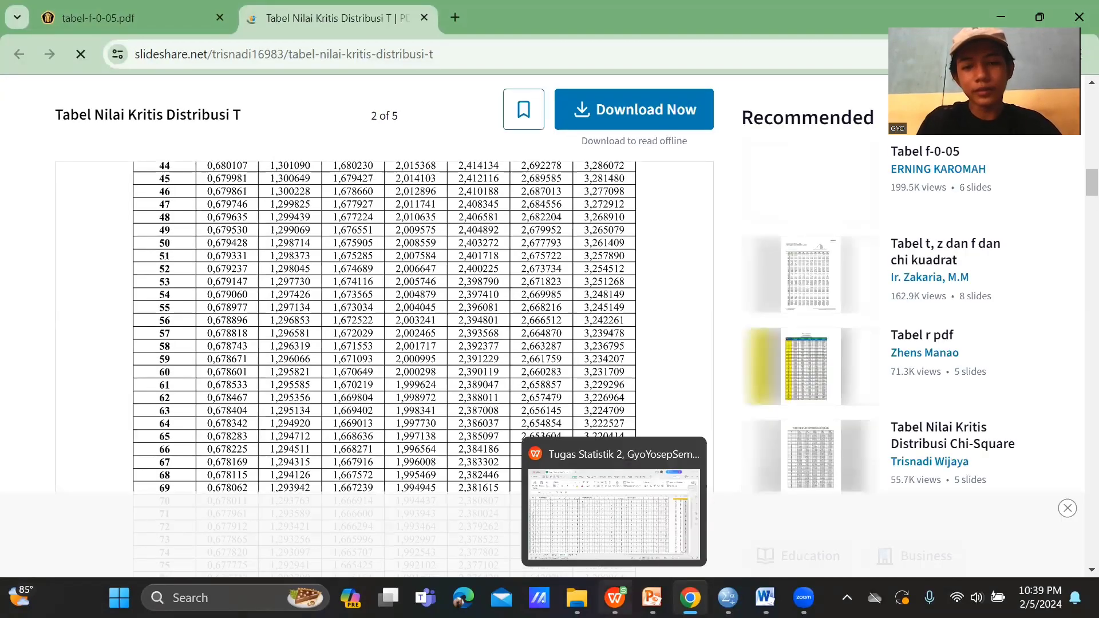
left_click(615, 598)
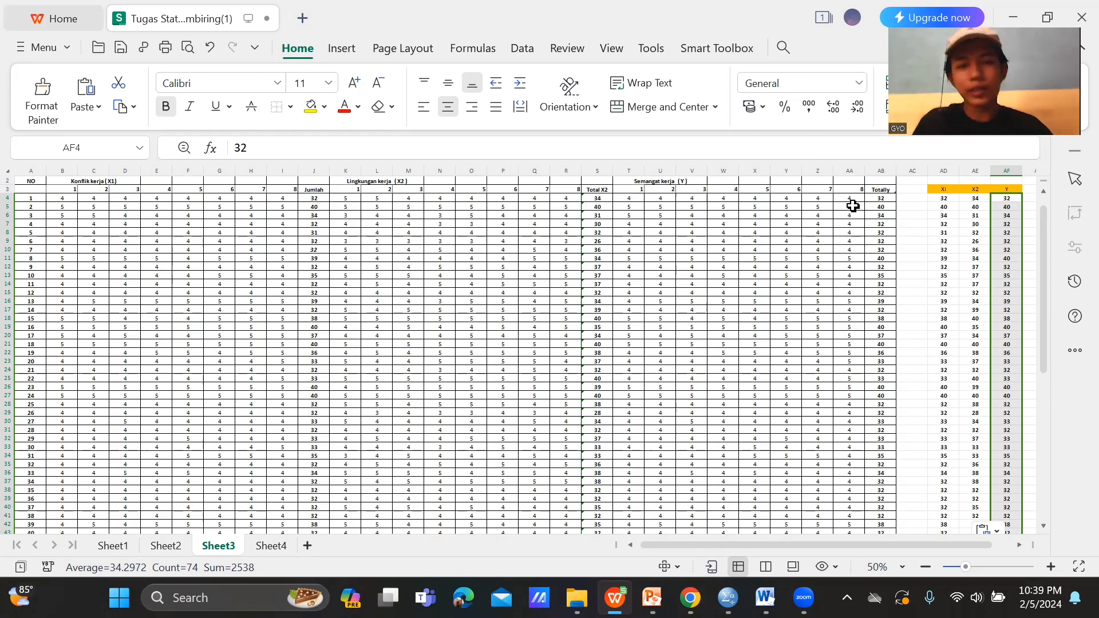
left_click(942, 206)
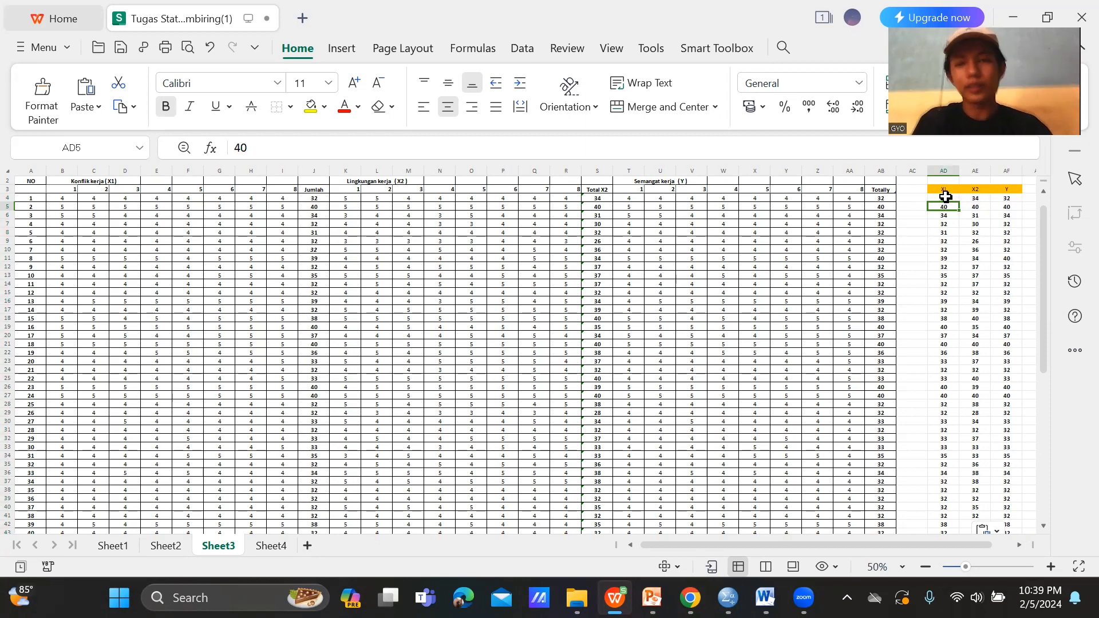
left_click_drag(945, 197, 1002, 505)
key("ctrl+c")
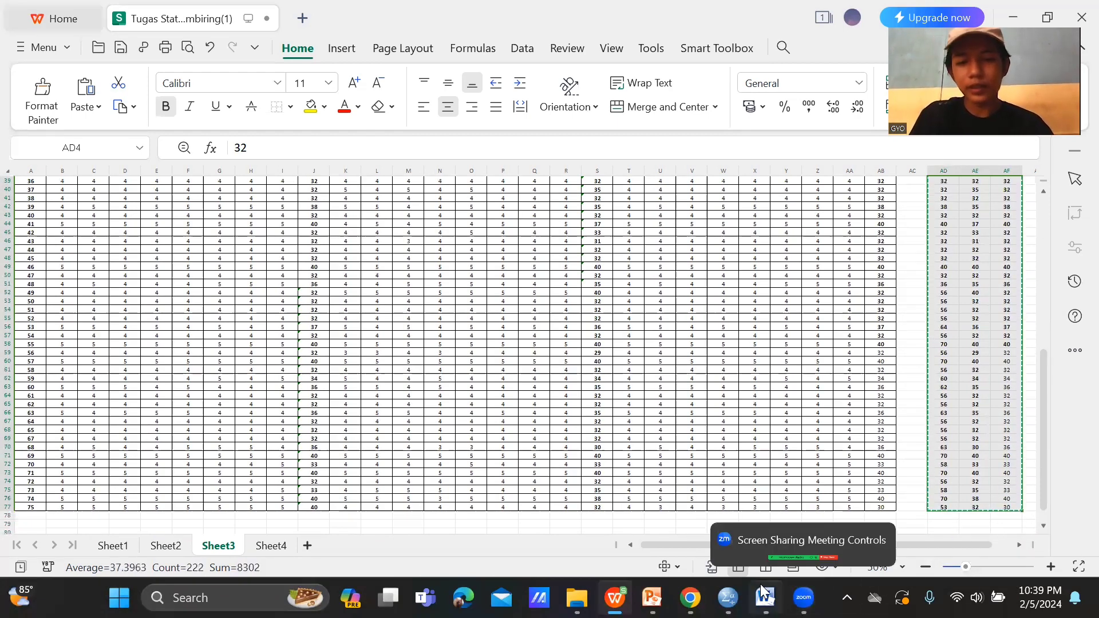
- Switch to the SPSS Data Editor and paste the copied scores starting at the first cell of the empty dataset
mouse_move(762, 584)
mouse_move(728, 596)
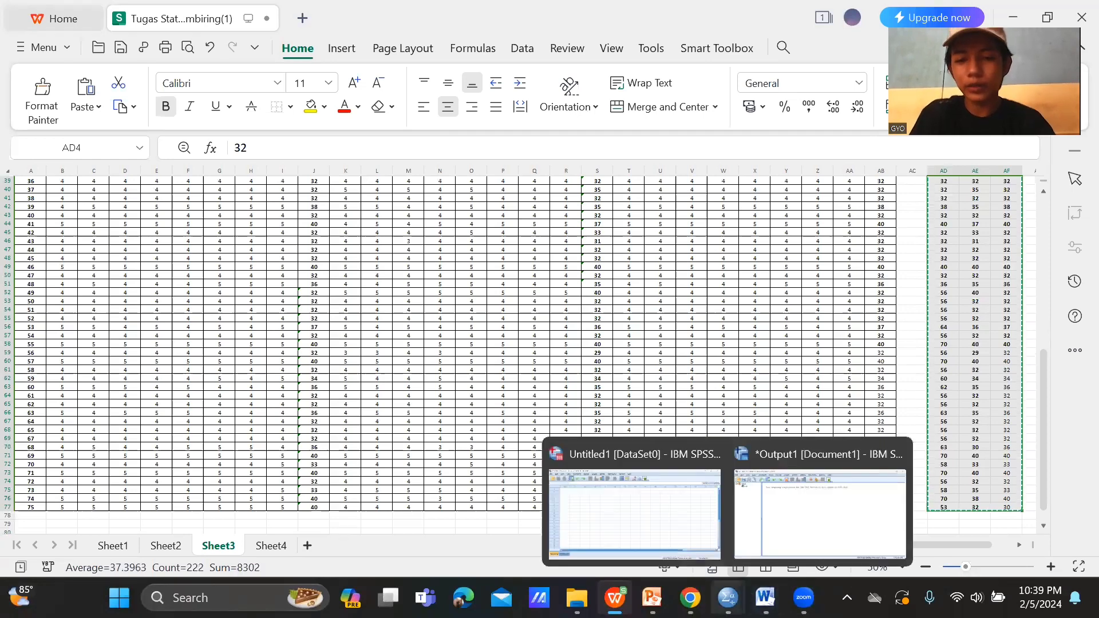
left_click(682, 507)
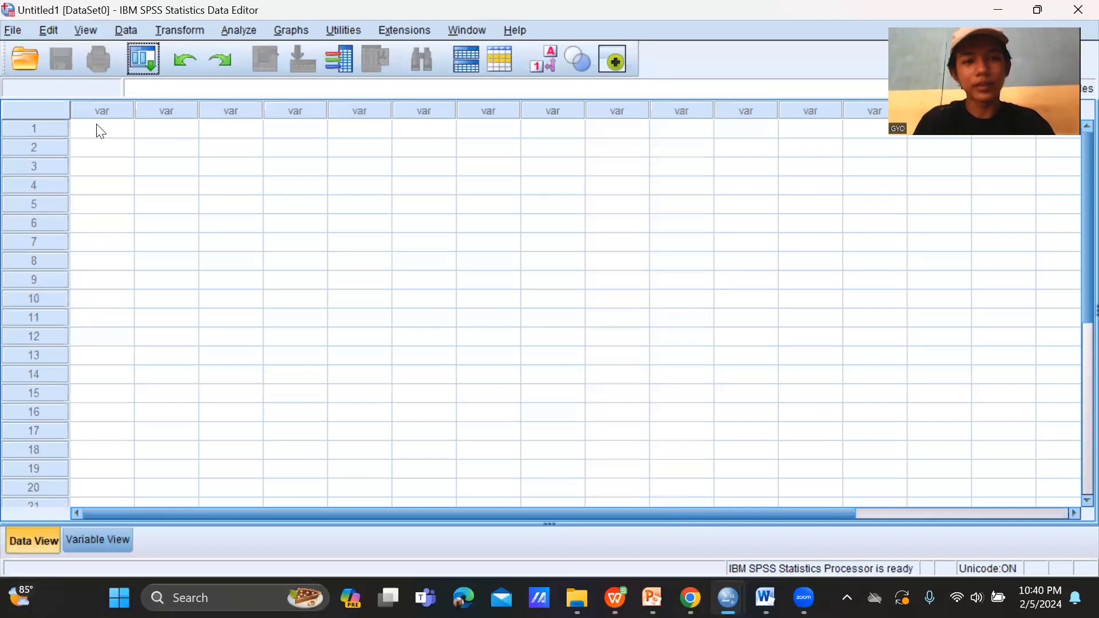
left_click(96, 124)
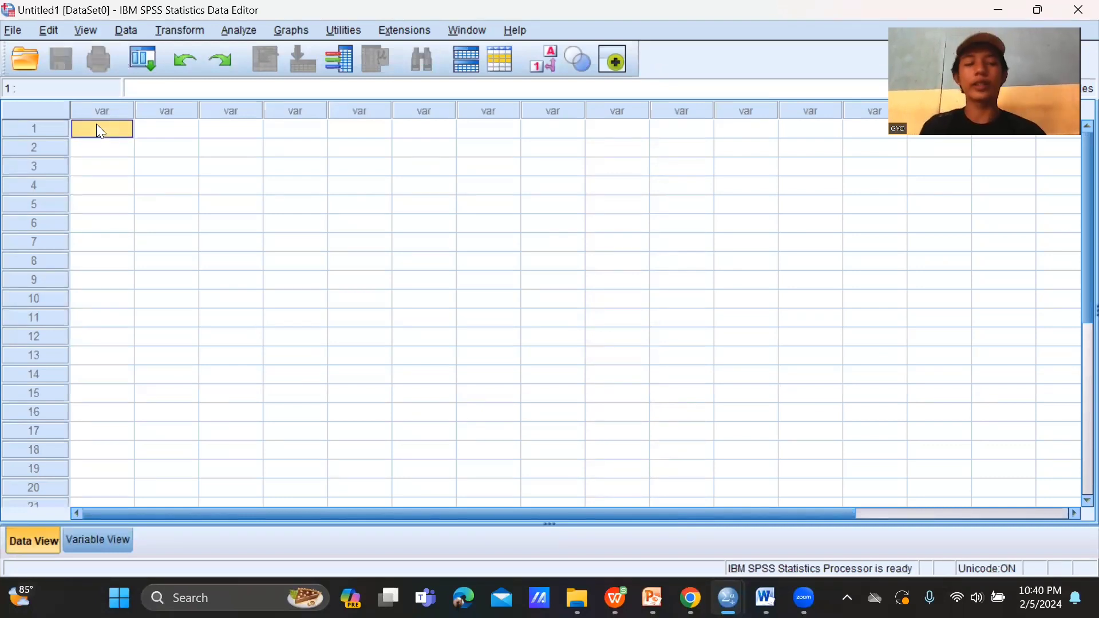
key("ctrl+v")
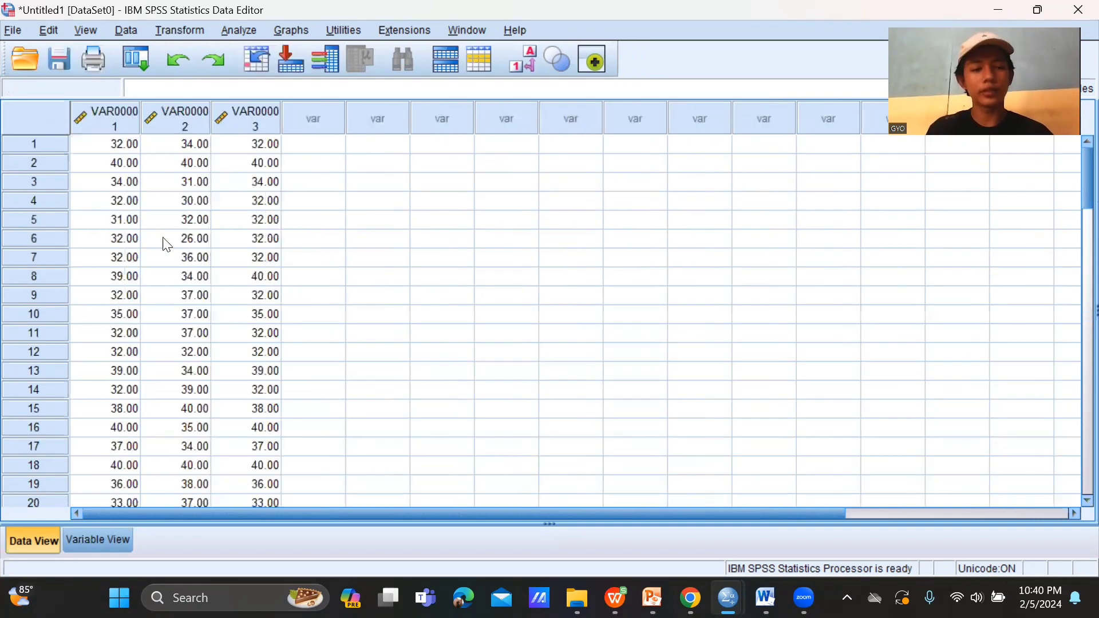
scroll(166, 245, "down", 2)
scroll(166, 245, "up", 2)
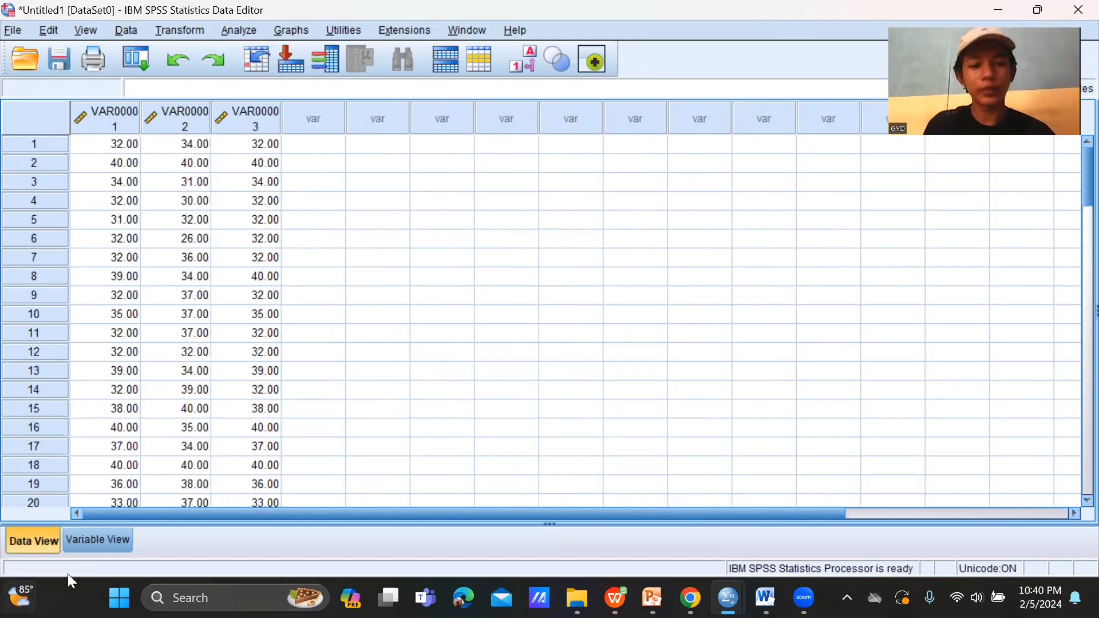
- Rename the three variables as X1, X2 and Y in the variable definitions
left_click(102, 533)
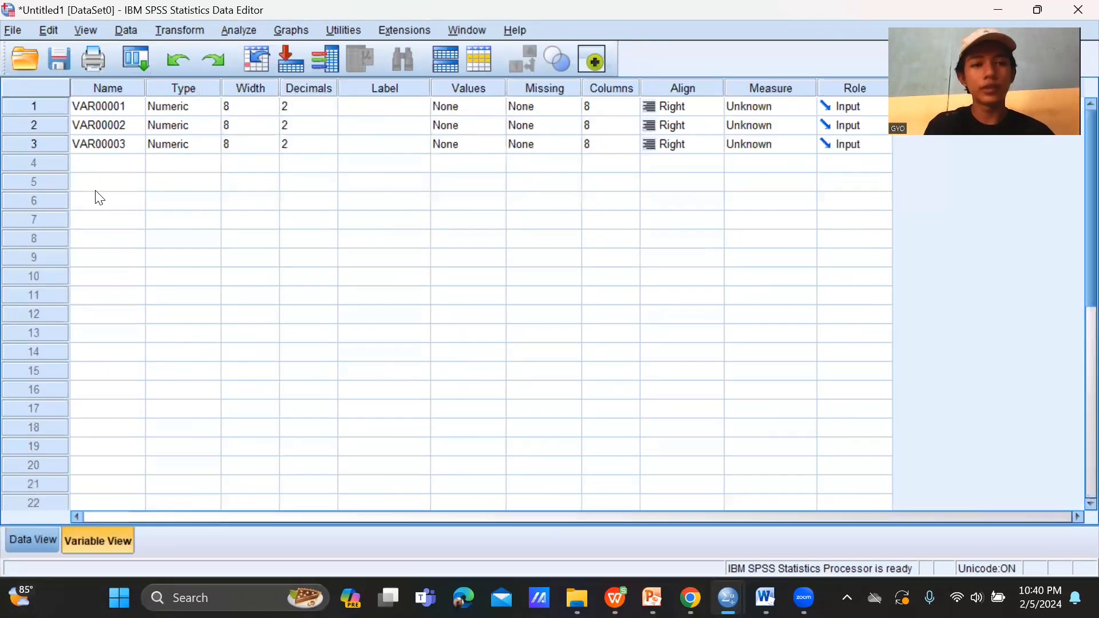
left_click(115, 100)
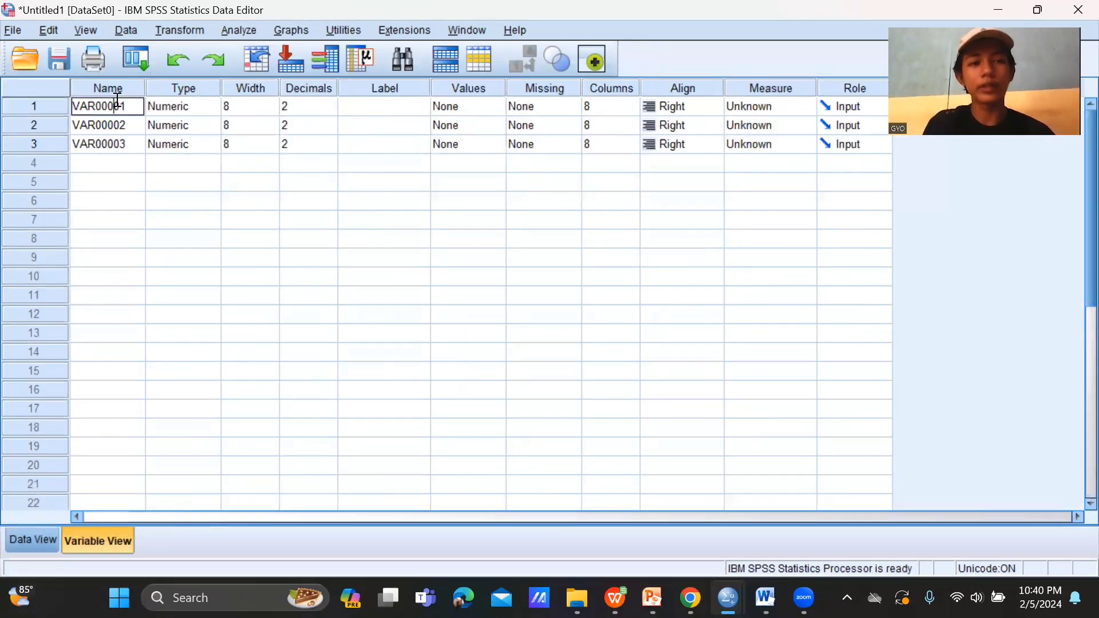
type("X1")
key("Return")
type("X@")
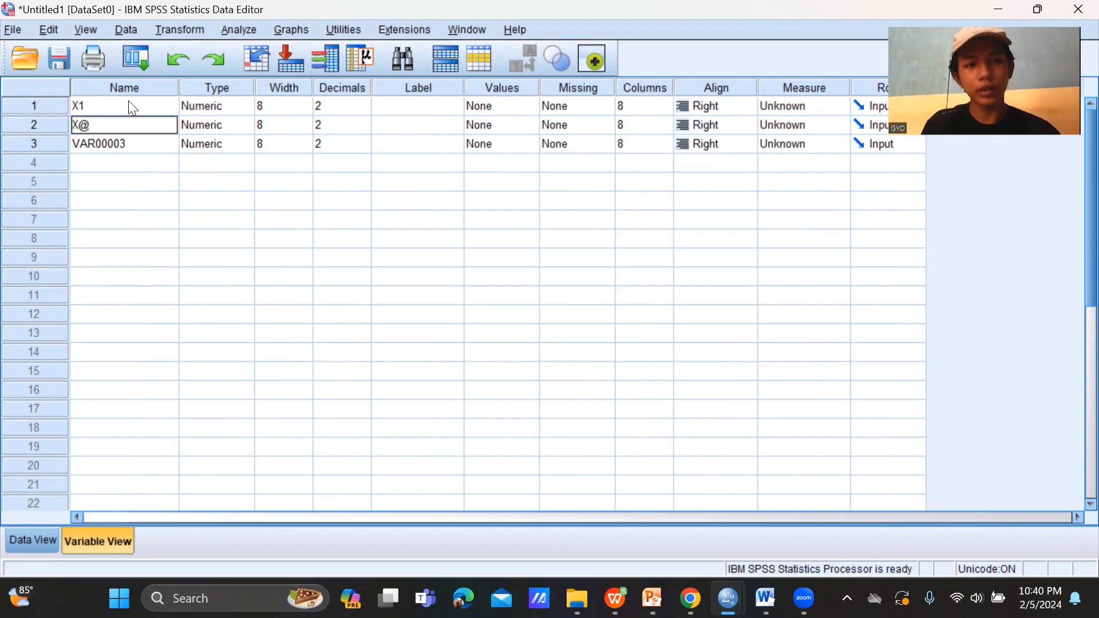
key("Return")
key("Up")
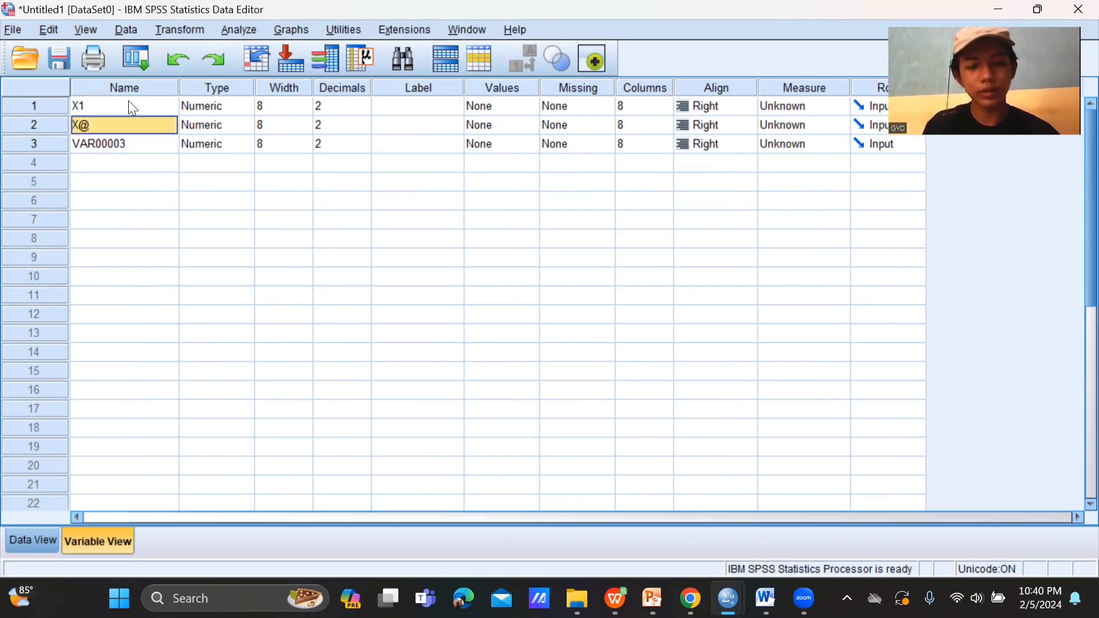
type("X2")
key("Return")
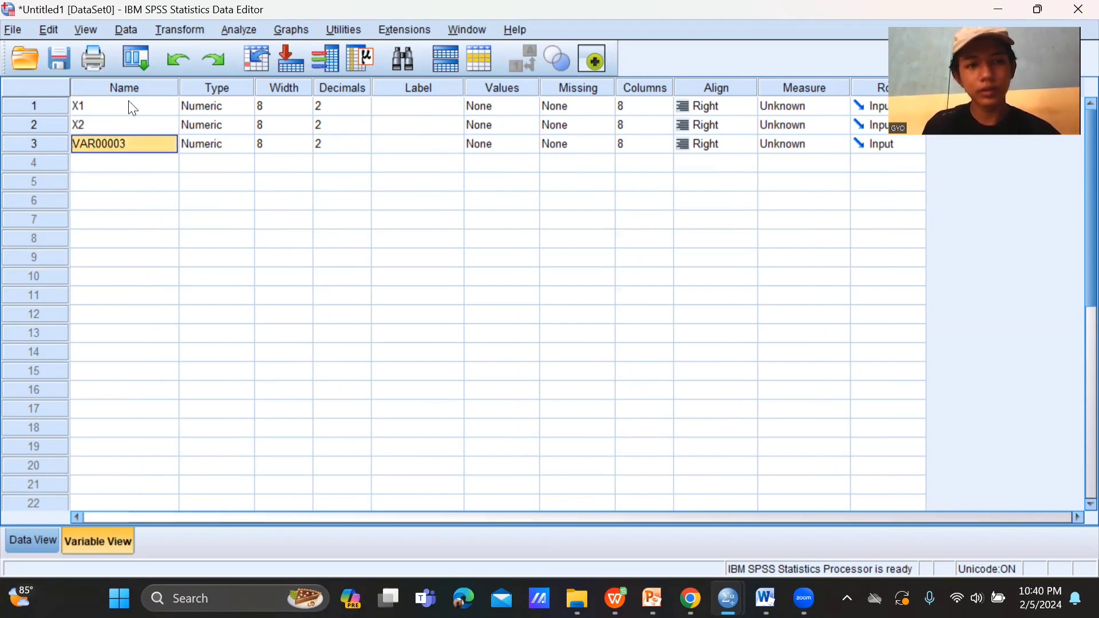
type("Y")
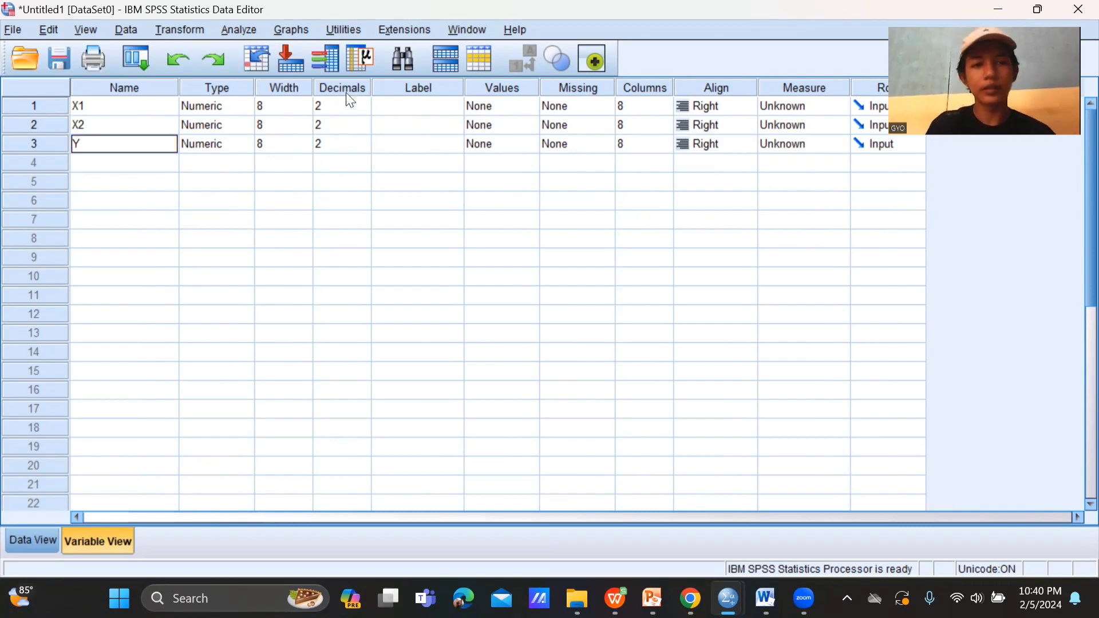
- Check the X1 heading in the WPS spreadsheet and label variable X1 "Konflik Kerja" in SPSS
left_click(400, 108)
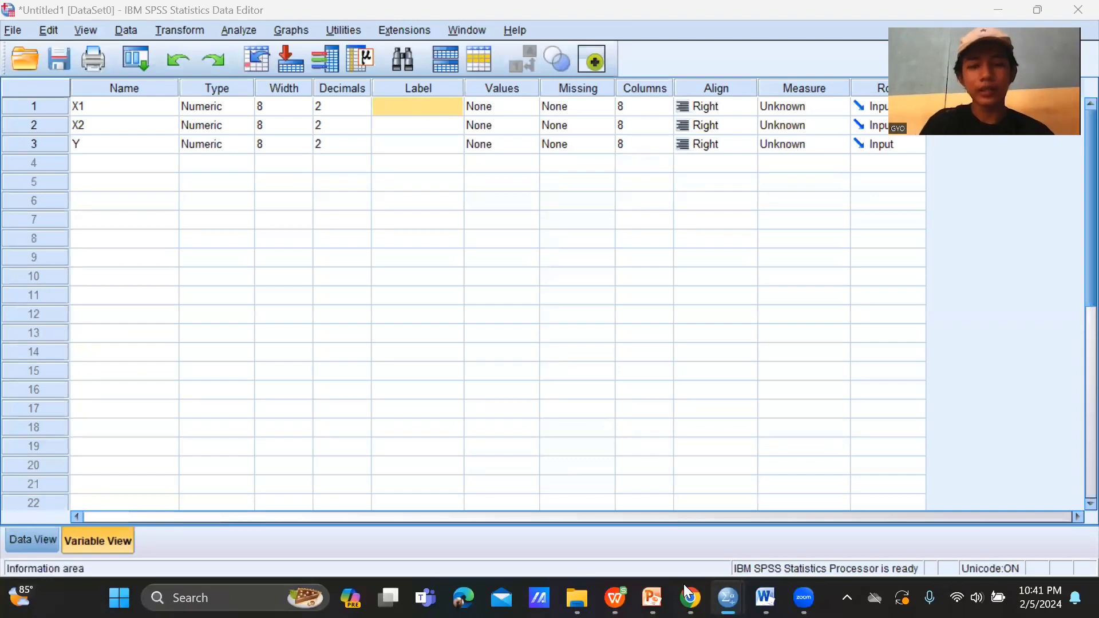
mouse_move(687, 592)
left_click(615, 598)
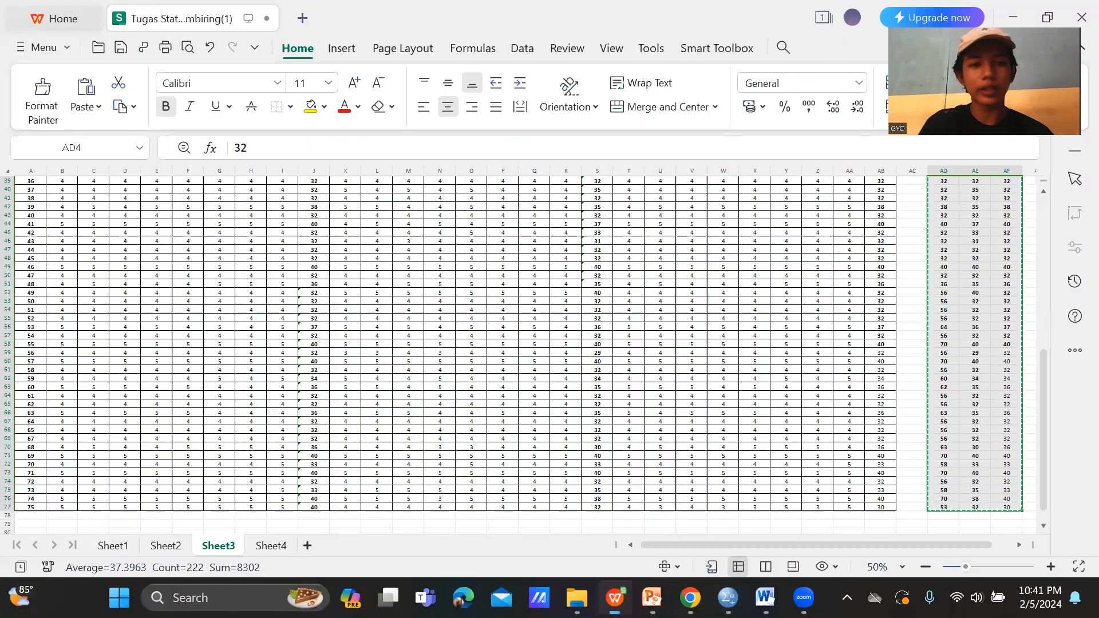
scroll(208, 309, "up", 10)
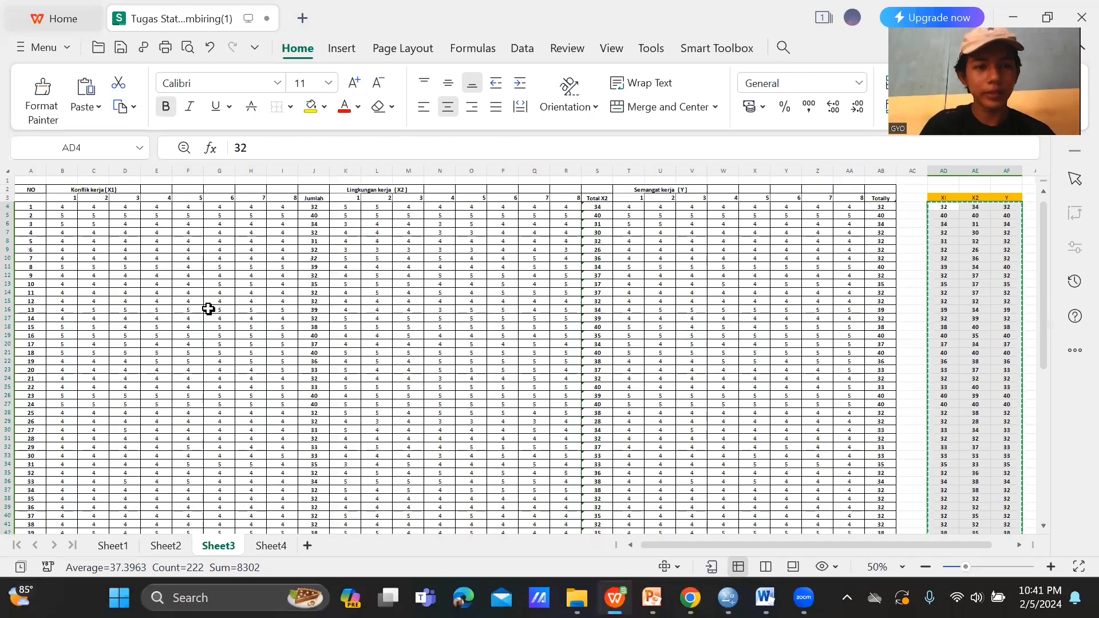
left_click(68, 195)
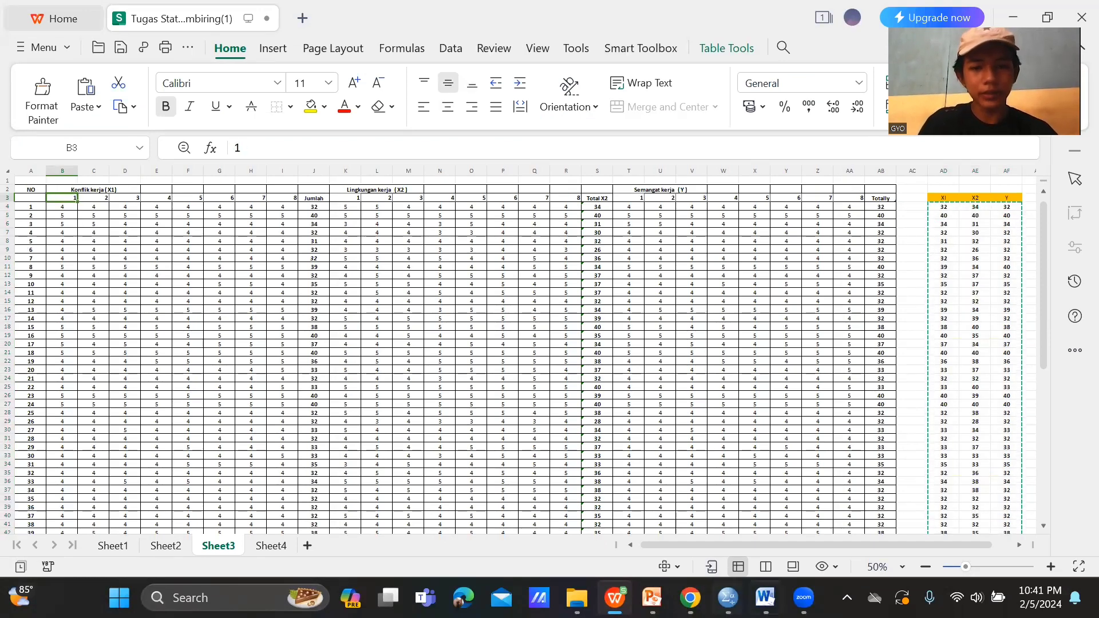
left_click(727, 598)
left_click(678, 500)
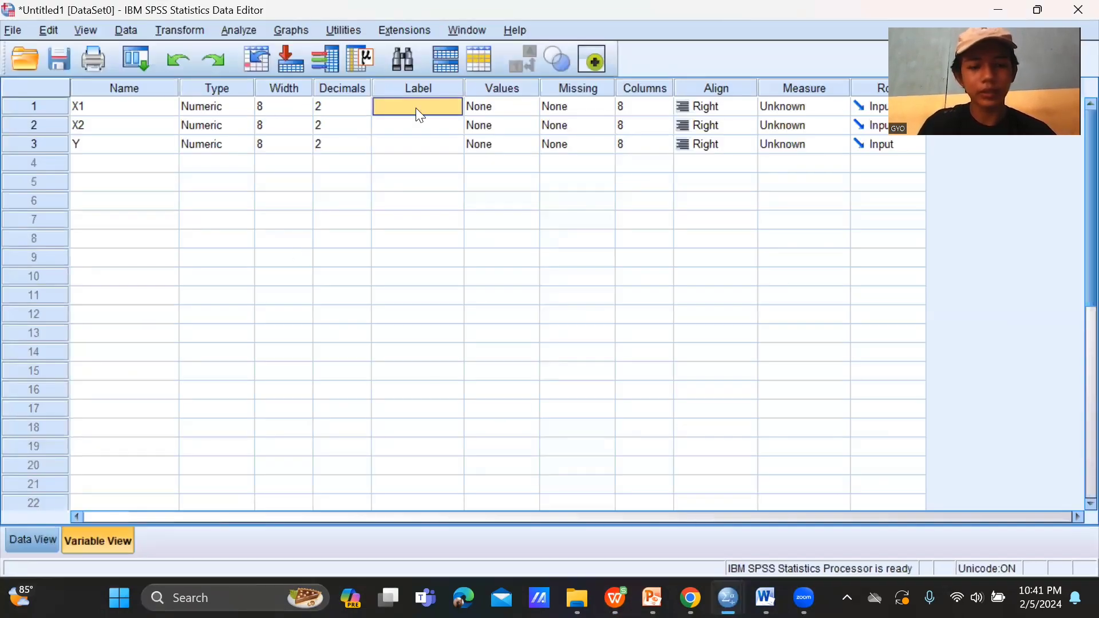
type("Ko")
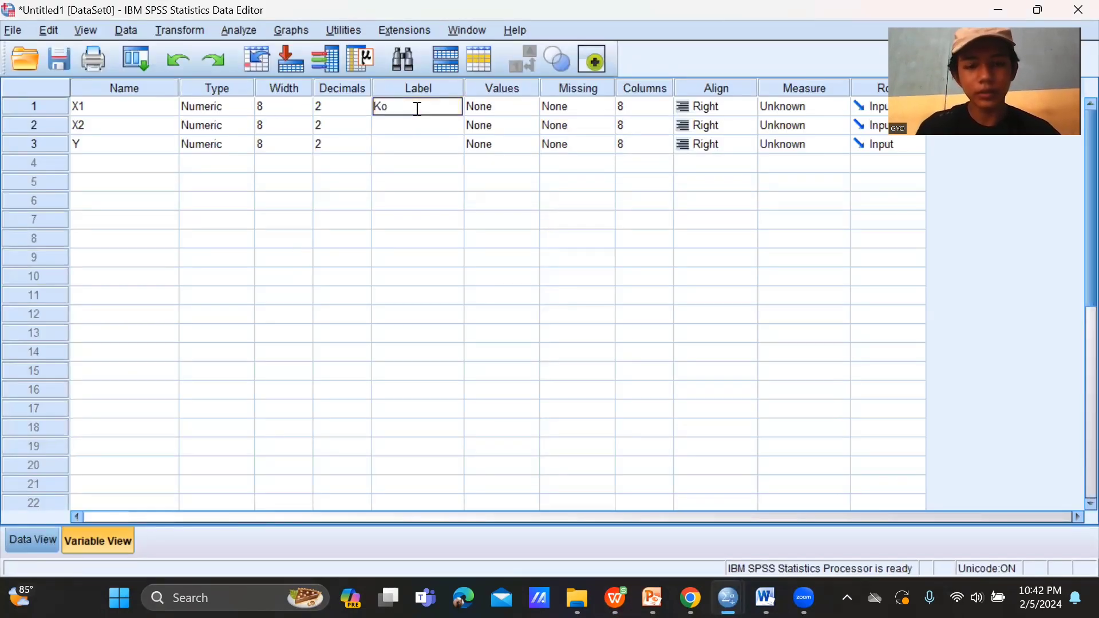
type("nflik")
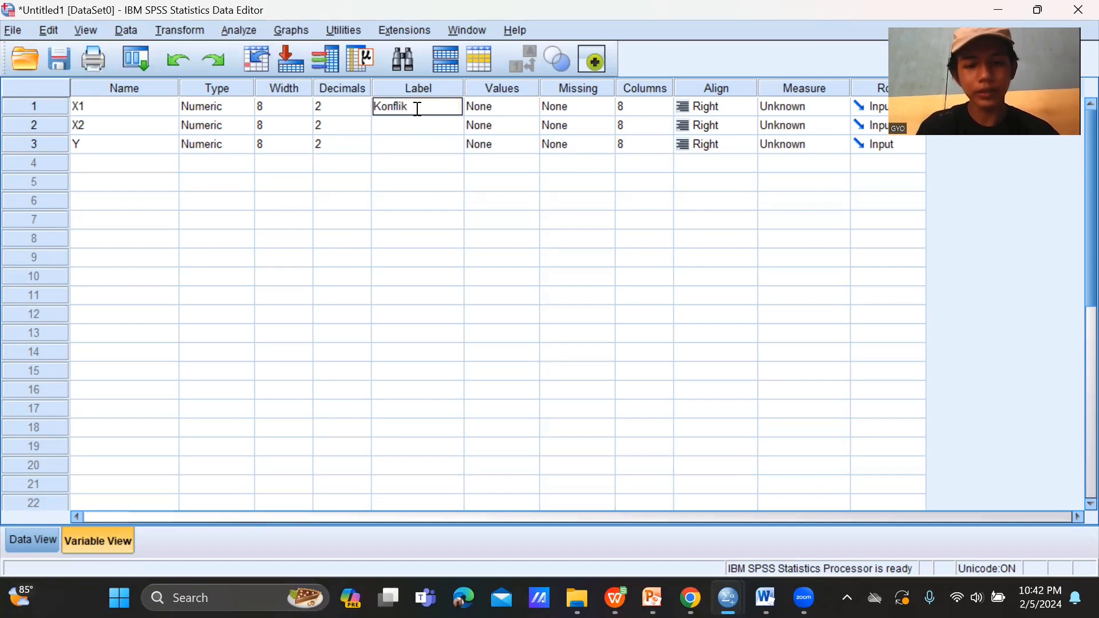
type(" Kerja")
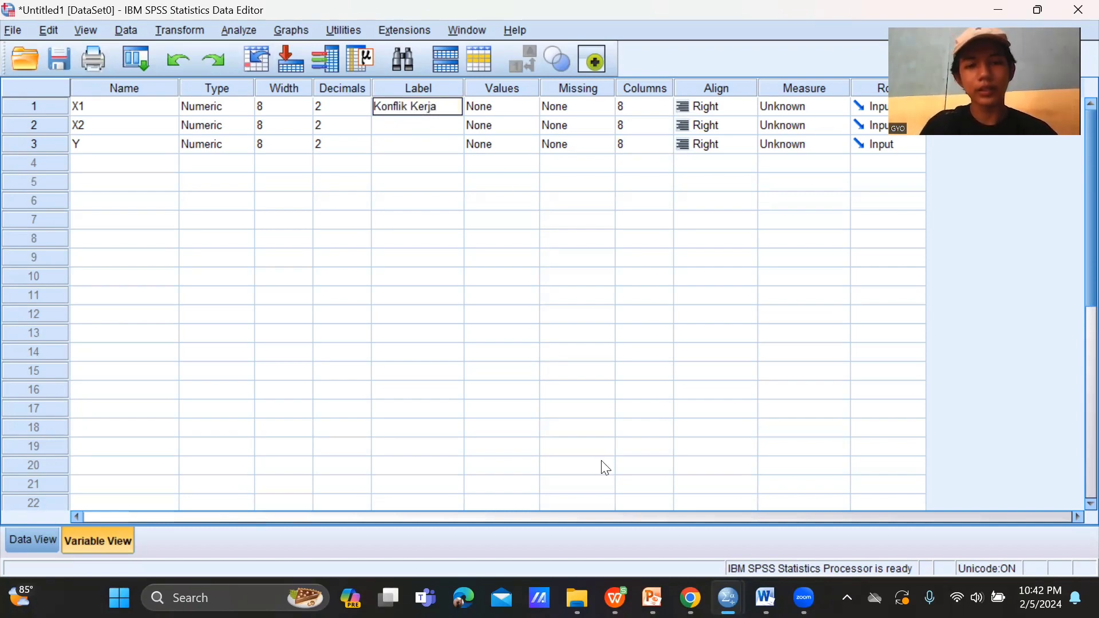
- Check the X2 heading in the WPS spreadsheet and label variable X2 "Lingkungan Kerja" in SPSS
left_click(424, 124)
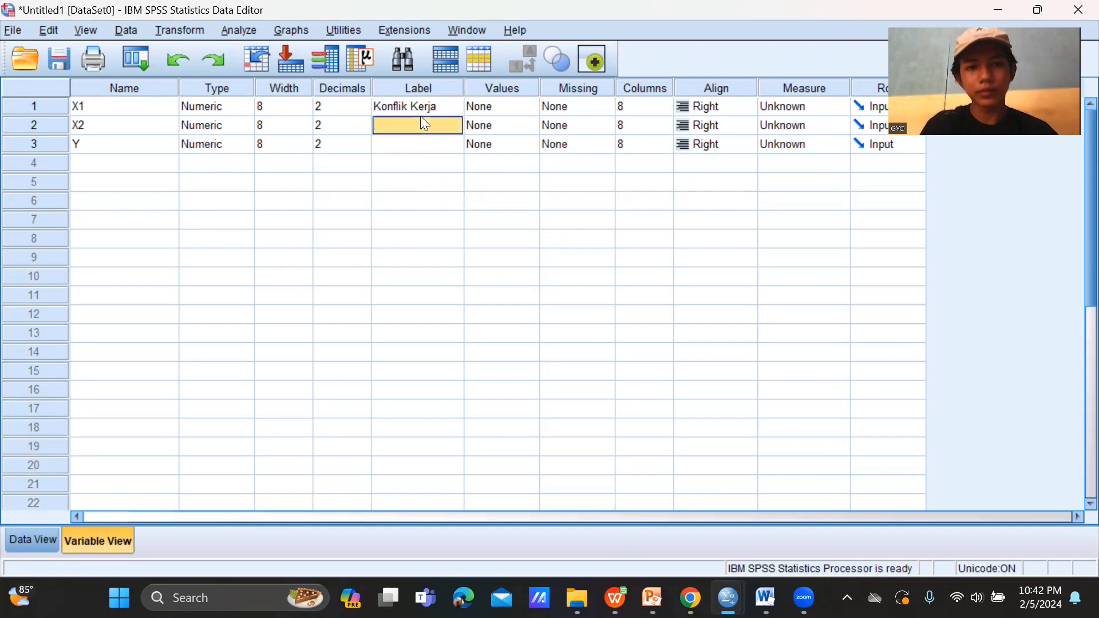
key("alt+Tab")
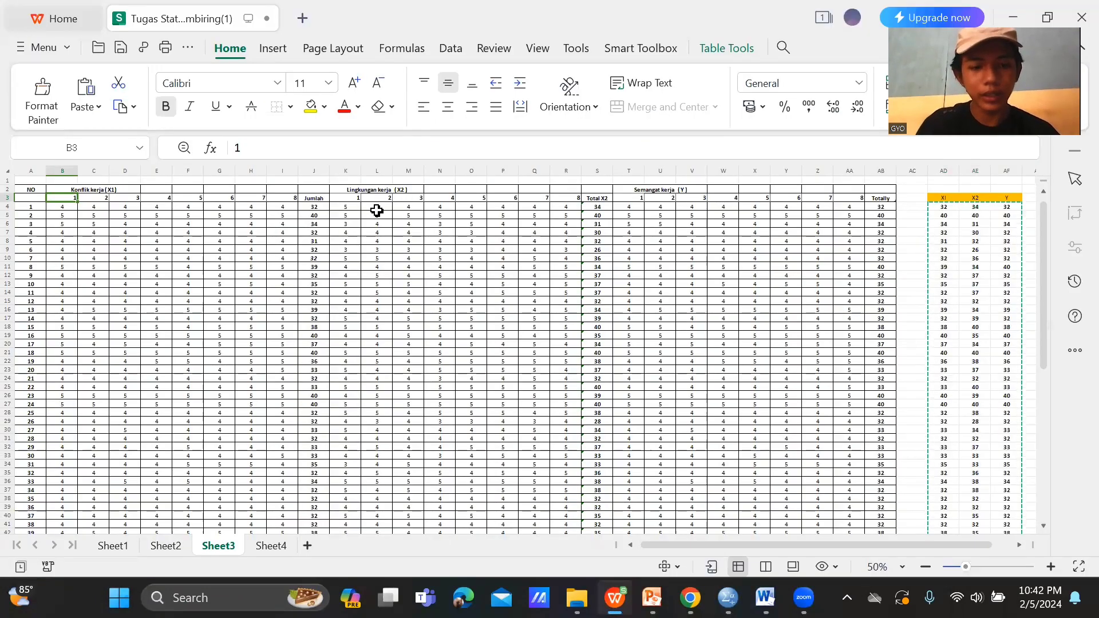
key("alt+Tab")
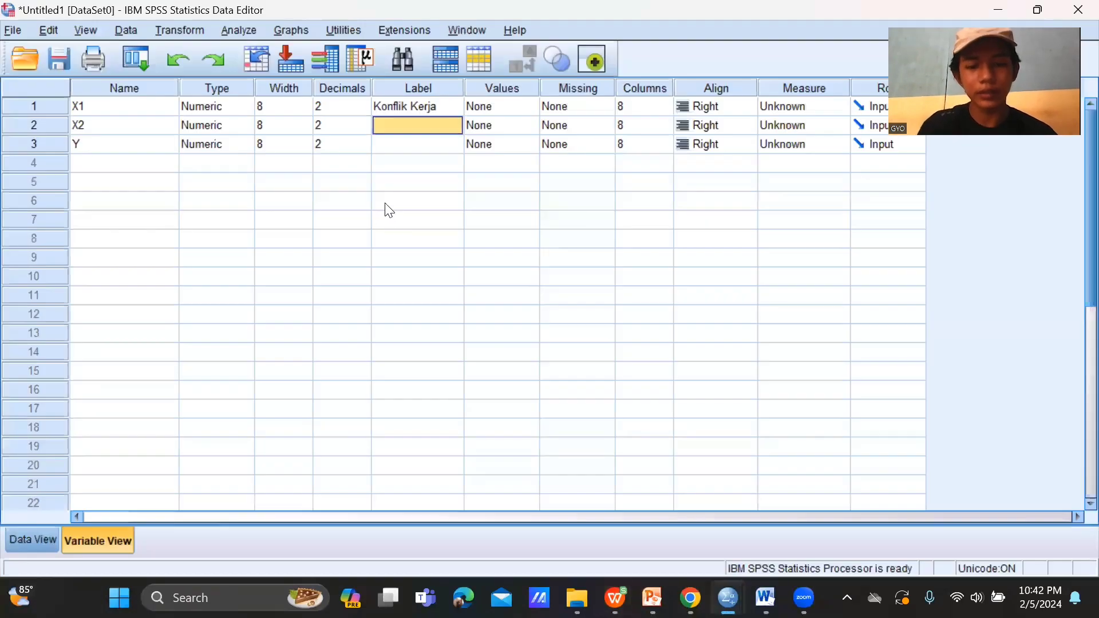
type("Lingku")
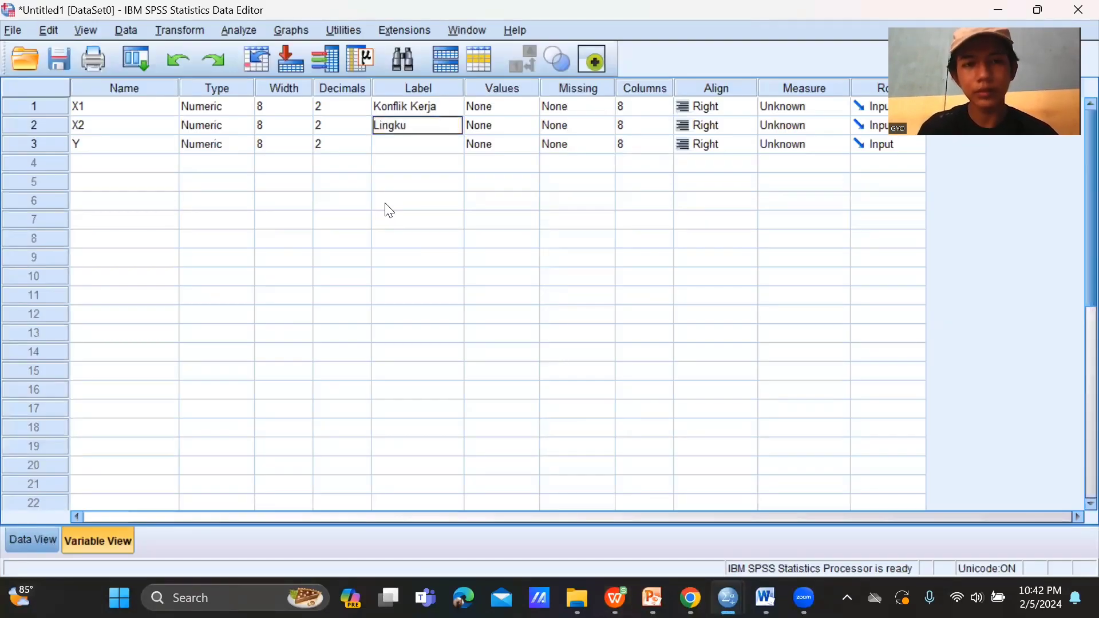
type("ng")
key("BackSpace")
type("ngan")
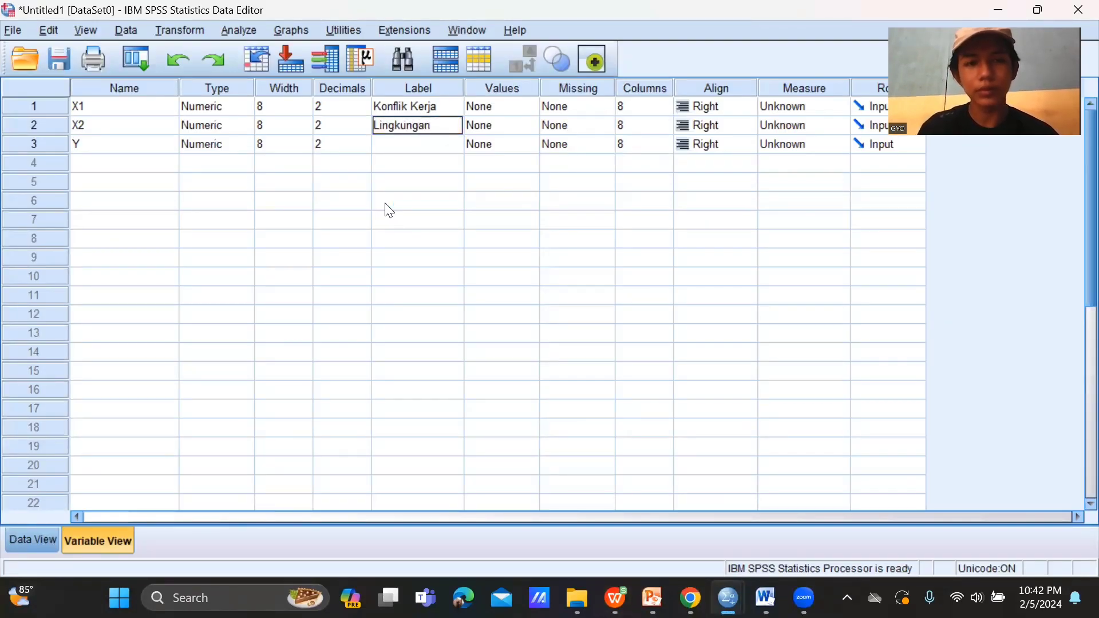
type(" Ker")
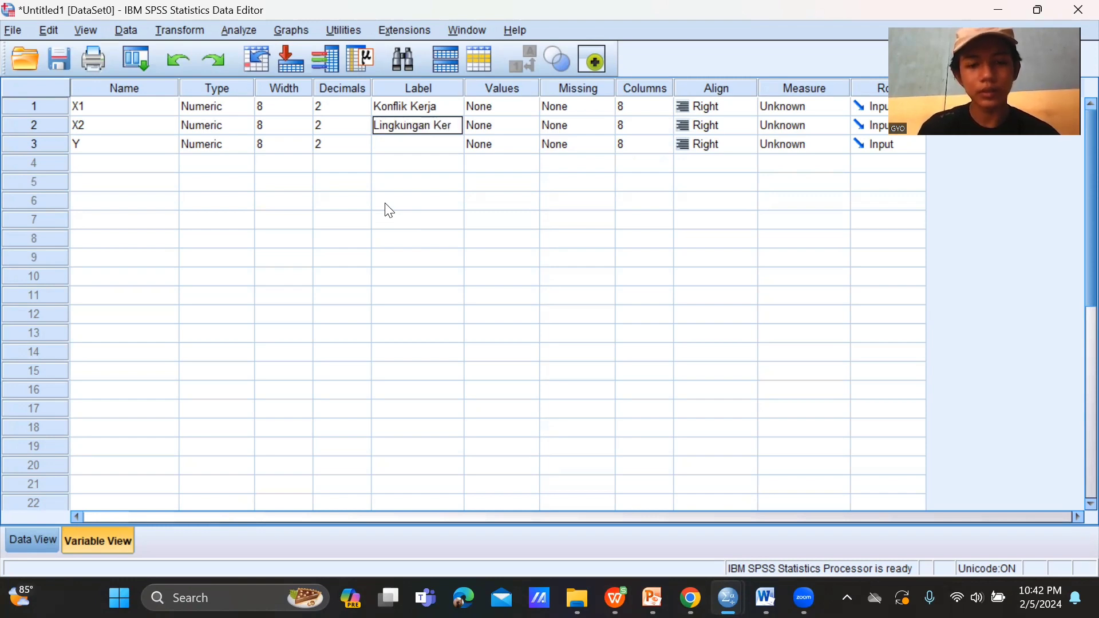
type("ja")
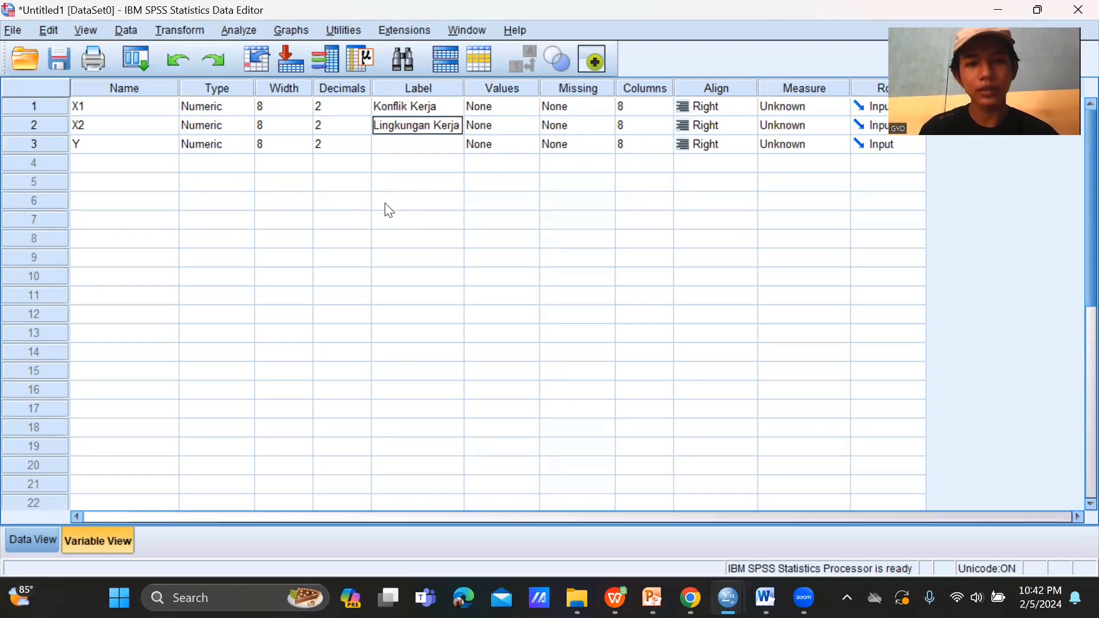
- Check the Y heading in the WPS spreadsheet and label variable Y "Semangat Kerja" in SPSS
key("alt+Tab")
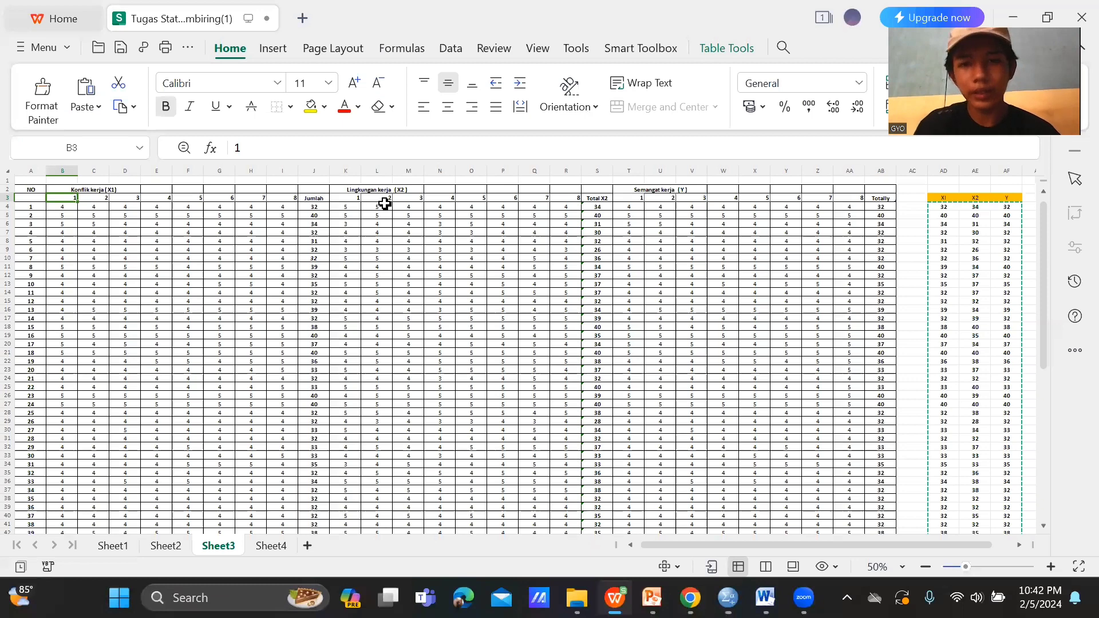
key("alt+Tab")
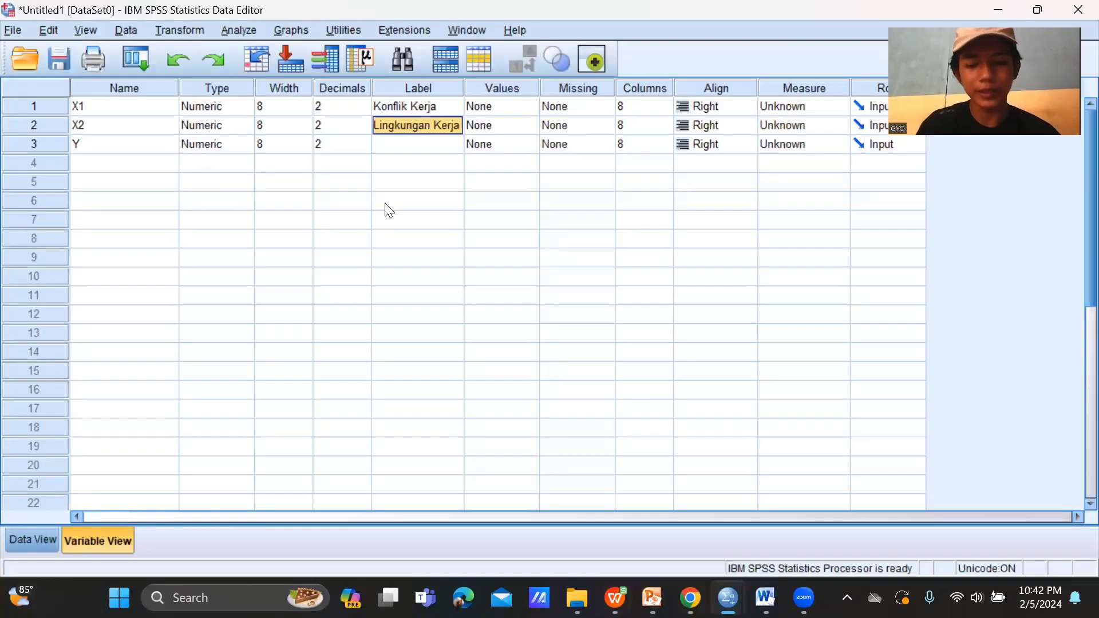
key("Down")
type("Seman")
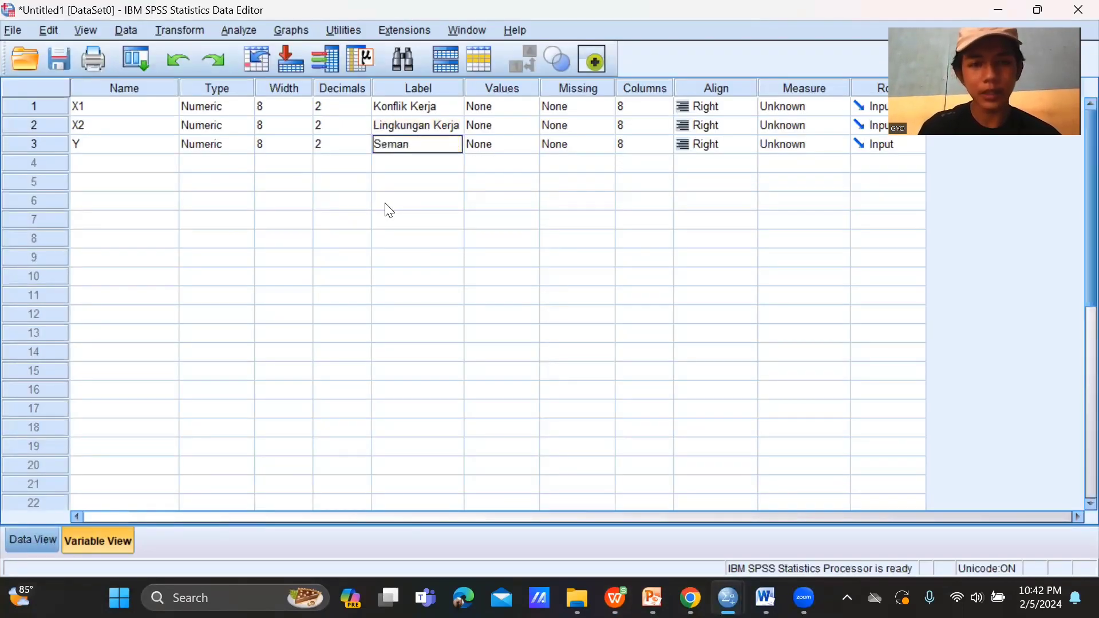
type("gat Kerja")
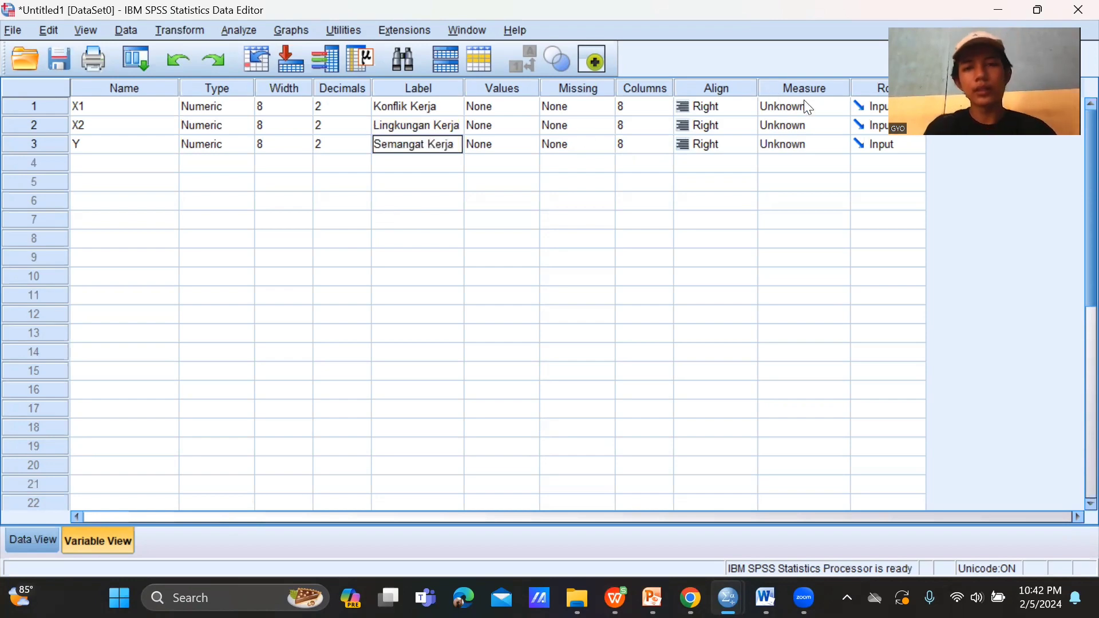
- Set the measurement level of variables X1, X2 and Y to Scale
left_click(793, 115)
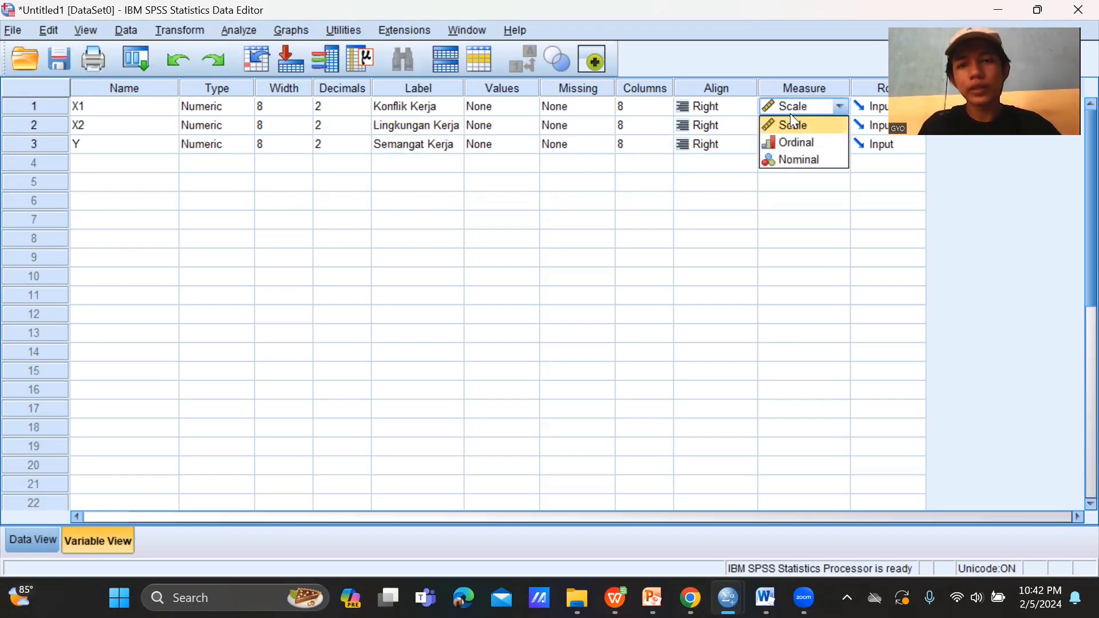
left_click(795, 124)
left_click(796, 124)
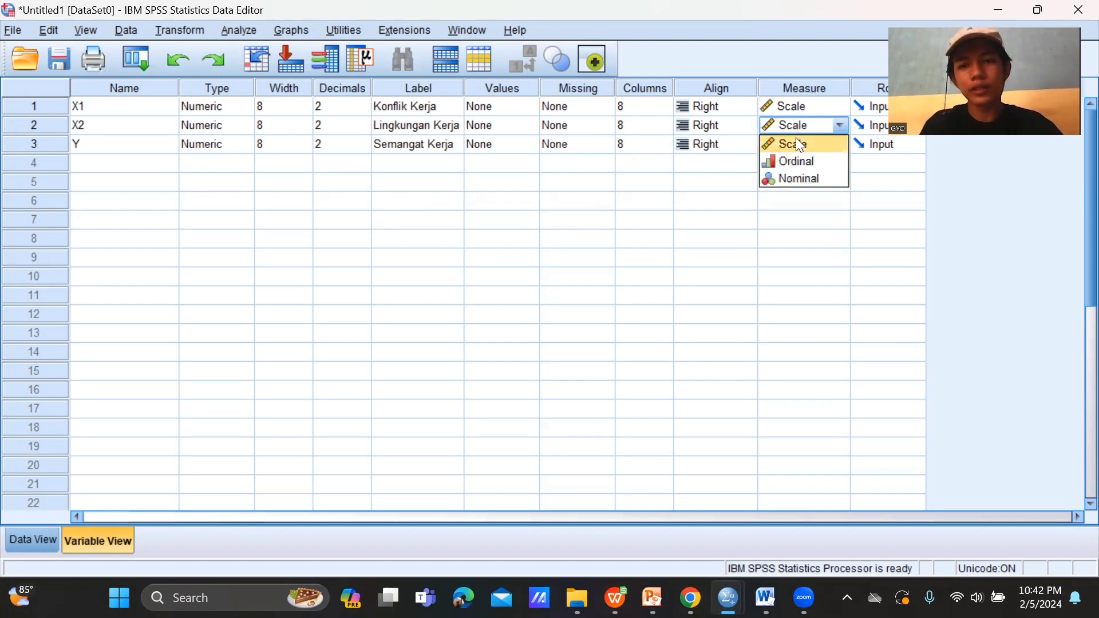
left_click(800, 144)
left_click(800, 144)
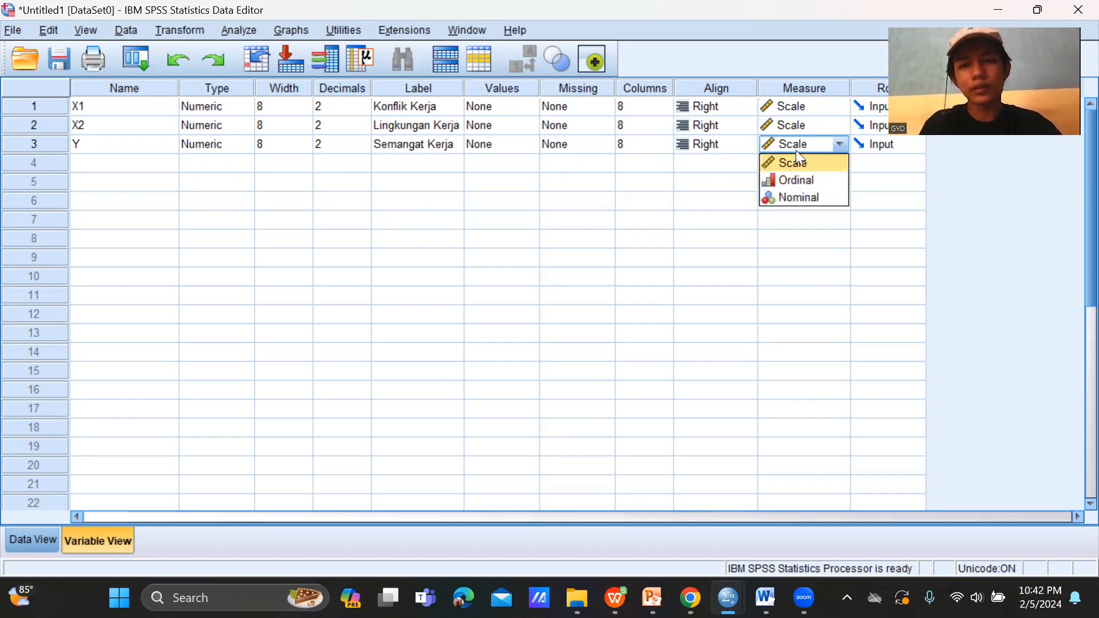
left_click(792, 165)
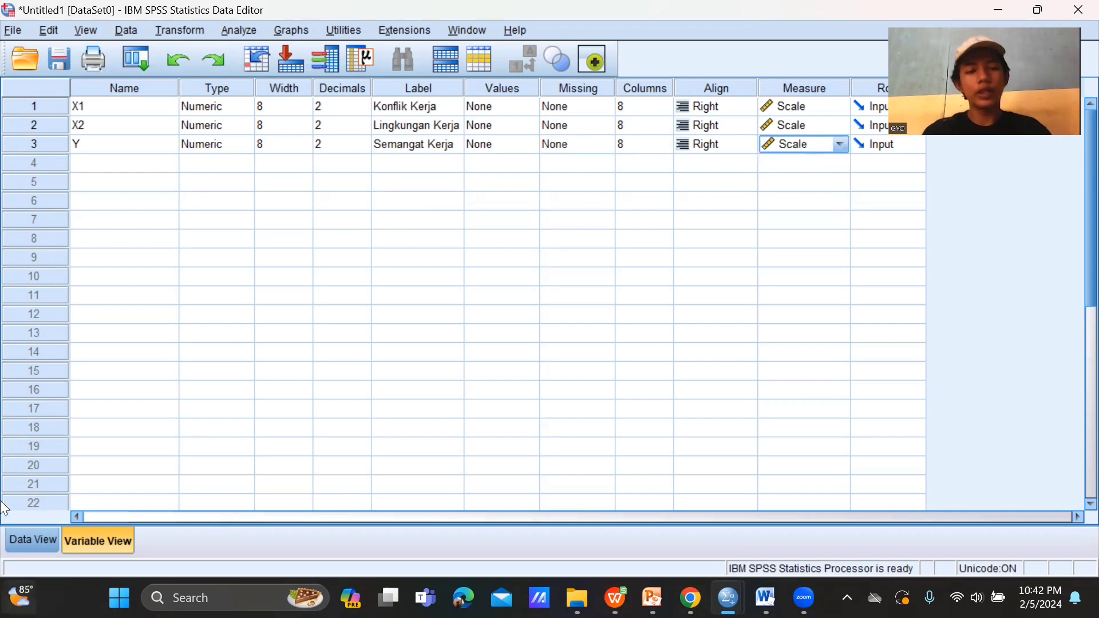
- Start a linear regression from the data view and assign Semangat Kerja [Y] as the dependent variable
left_click(37, 539)
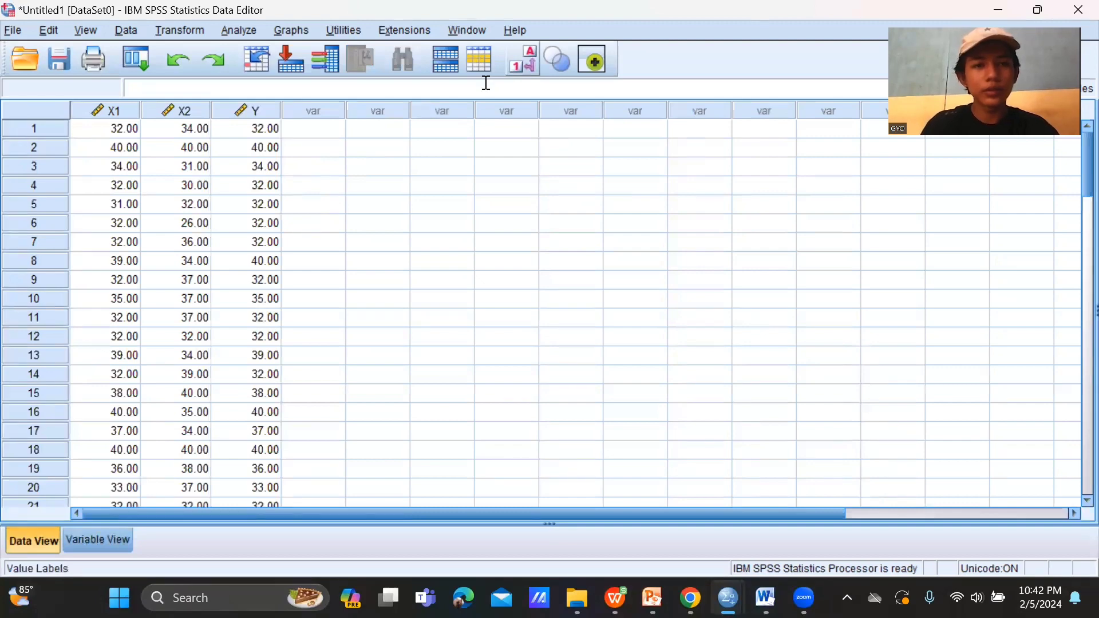
left_click(240, 33)
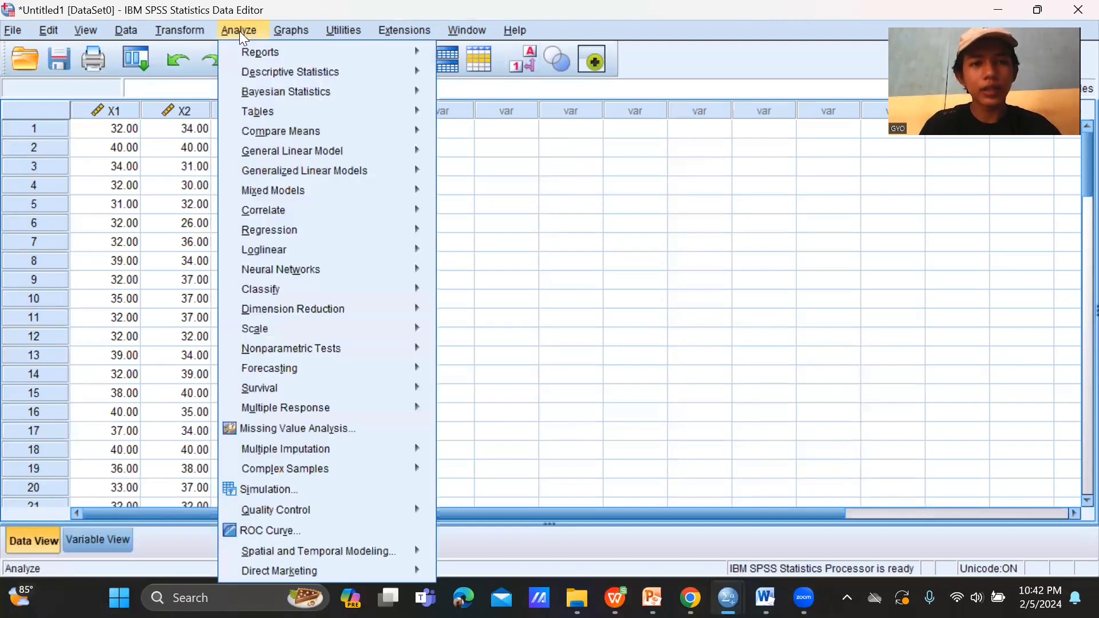
mouse_move(330, 270)
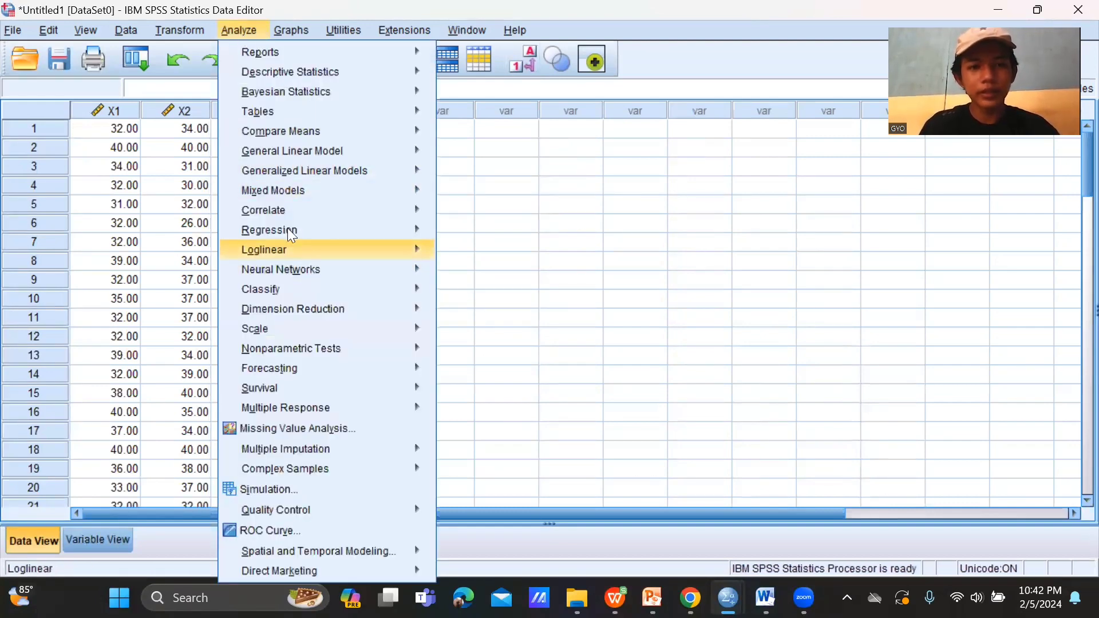
mouse_move(290, 229)
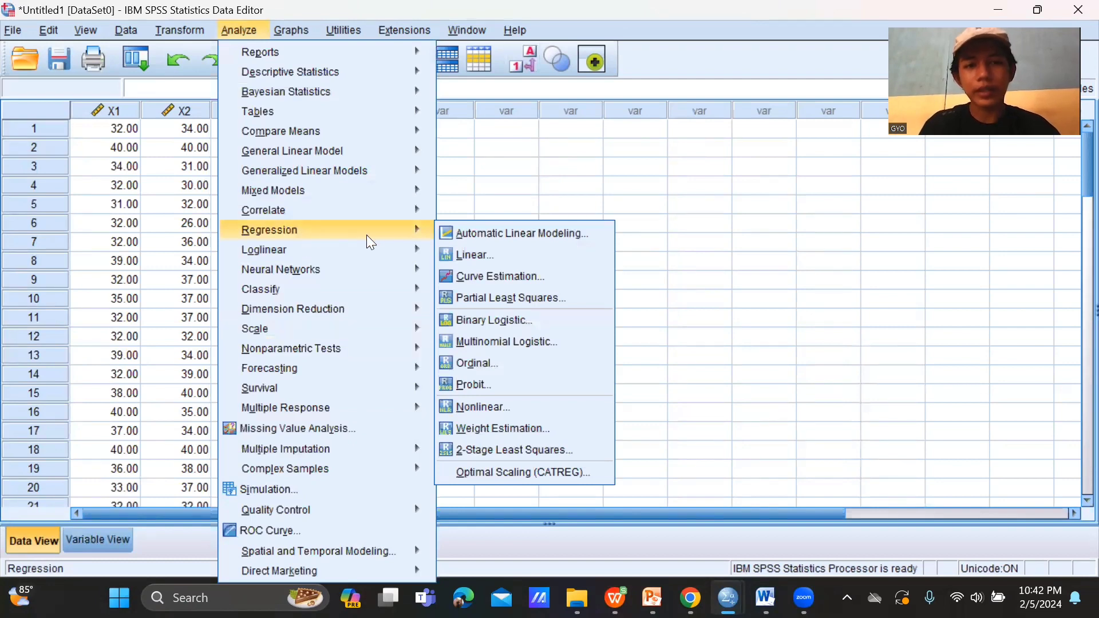
left_click(496, 260)
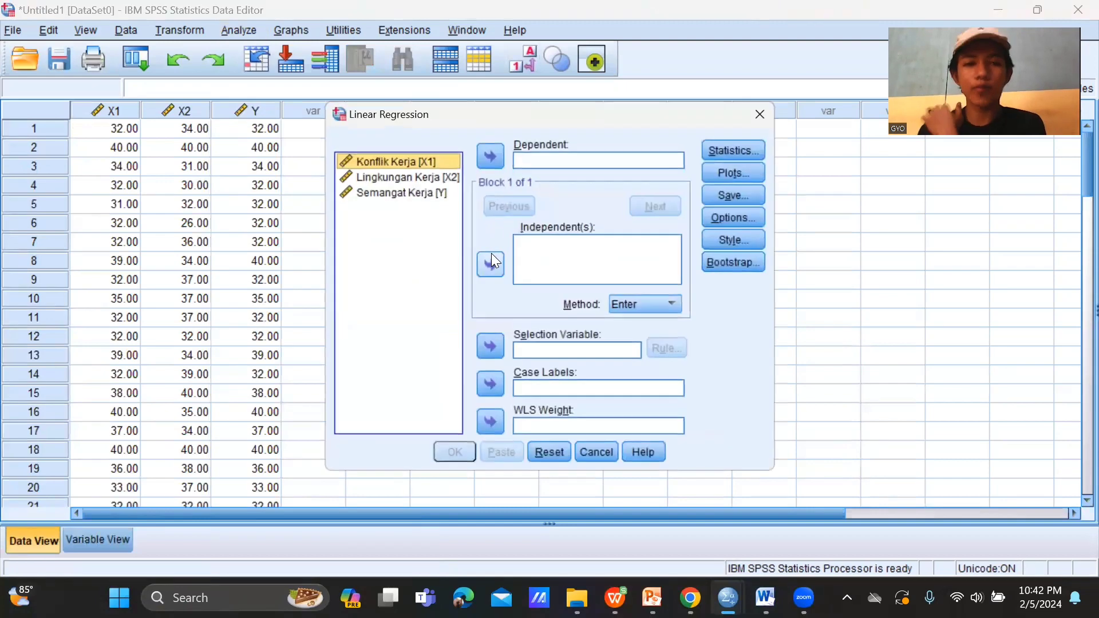
left_click(407, 193)
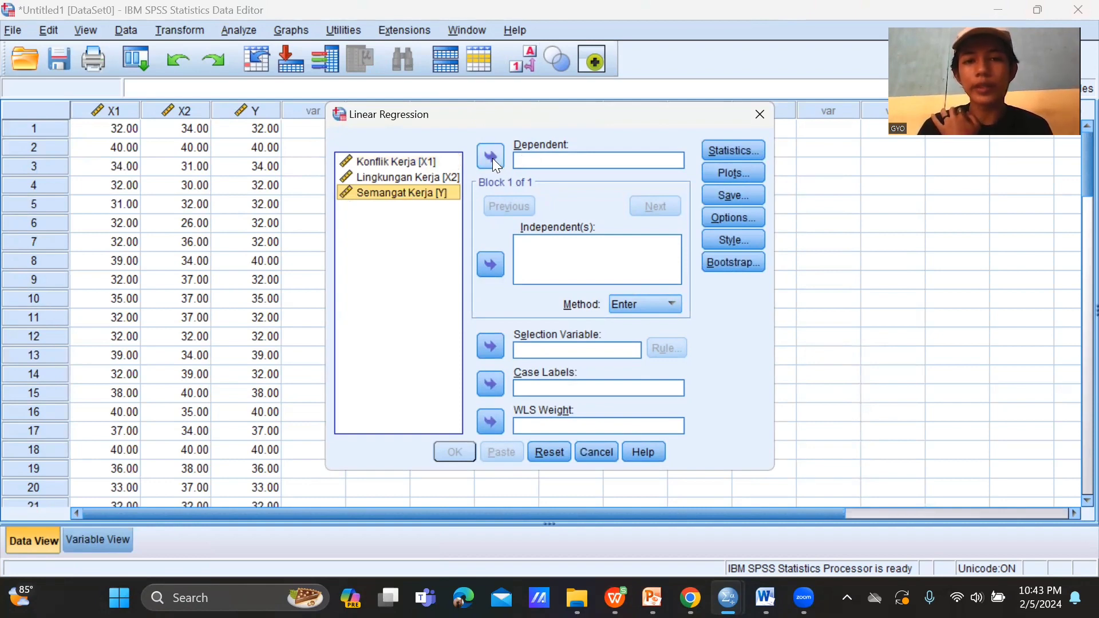
left_click(492, 158)
- Add Konflik Kerja [X1] and Lingkungan Kerja [X2] together as the independent variables of the regression
left_click(408, 163)
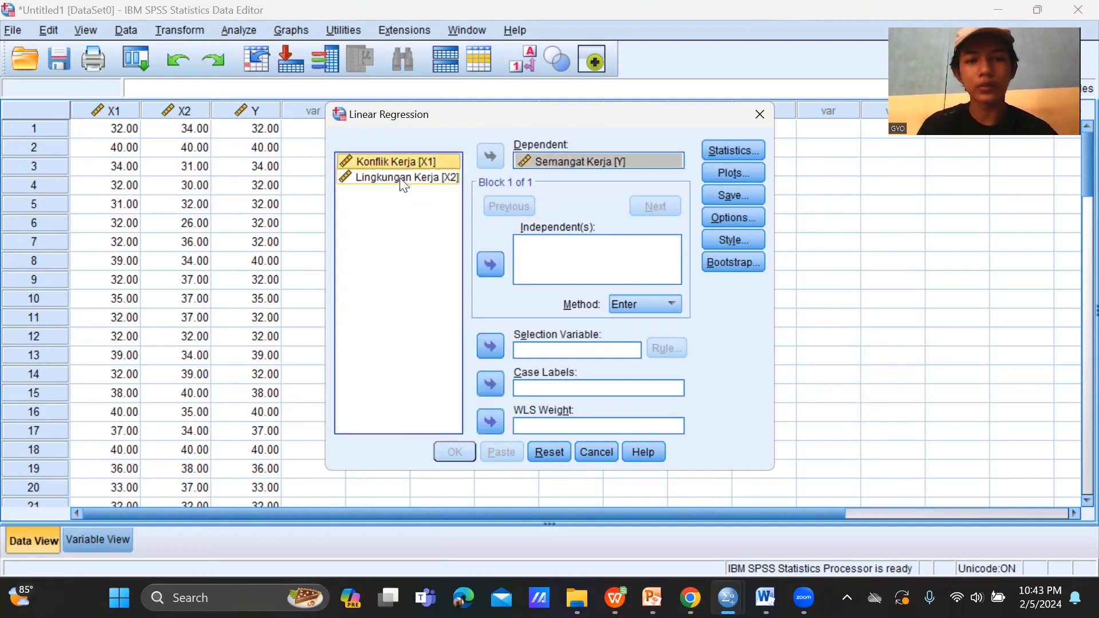
left_click(404, 179, "shift")
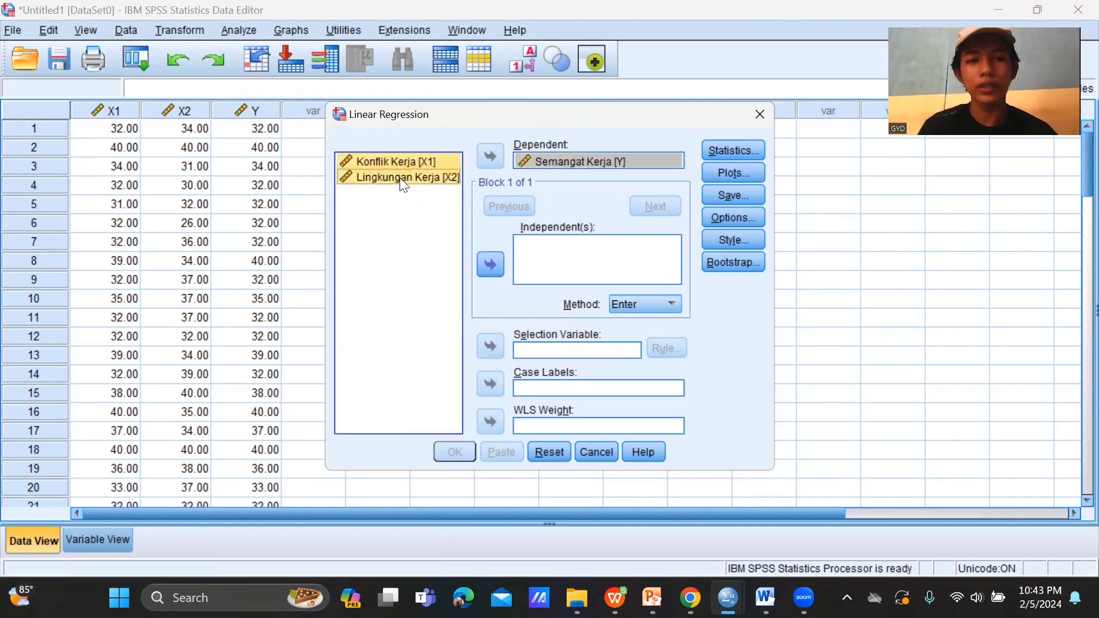
left_click(491, 264)
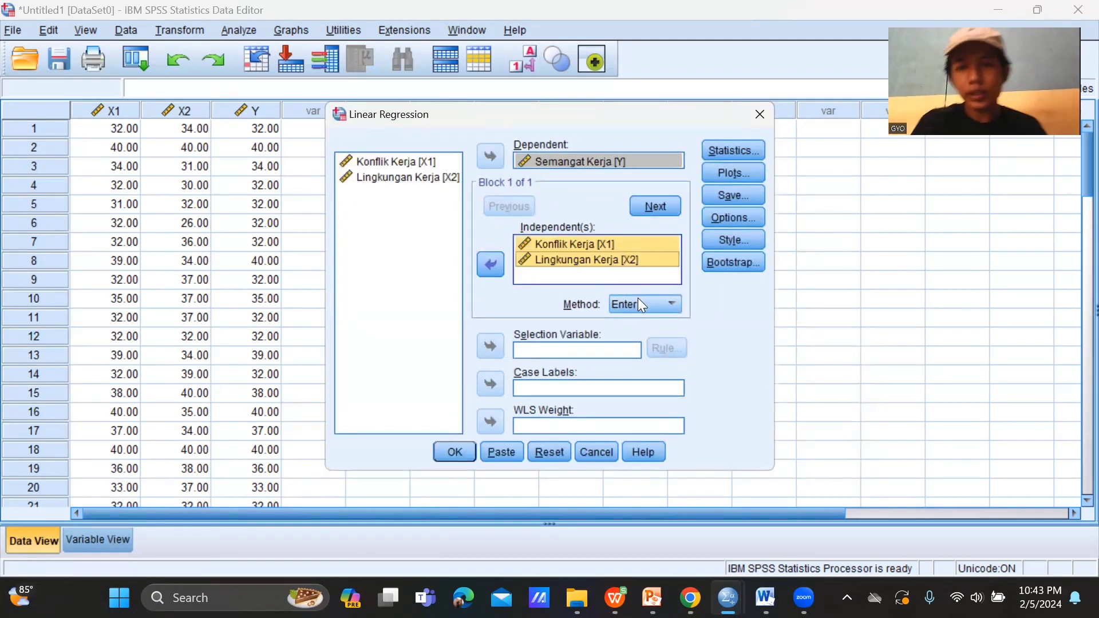
- Include collinearity diagnostics in the regression statistics
left_click(721, 151)
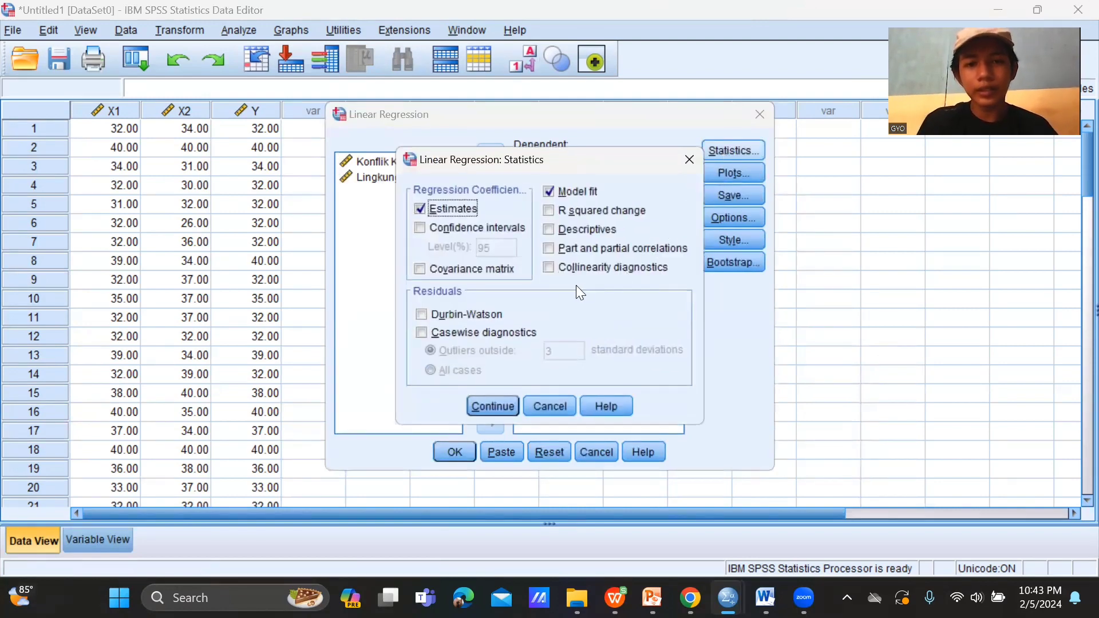
left_click(550, 271)
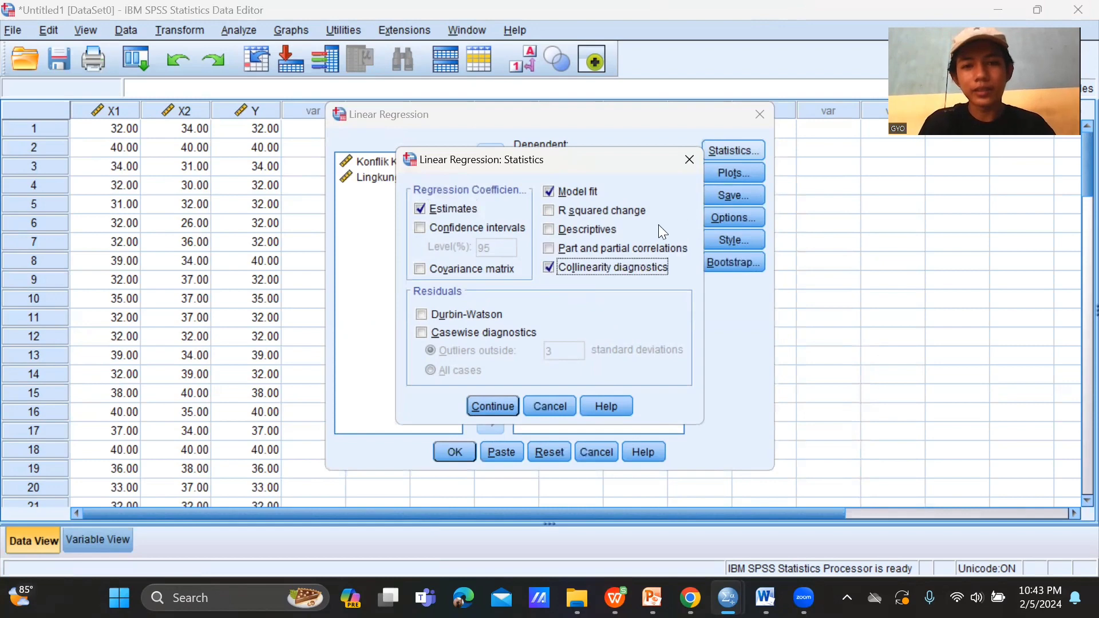
left_click(493, 405)
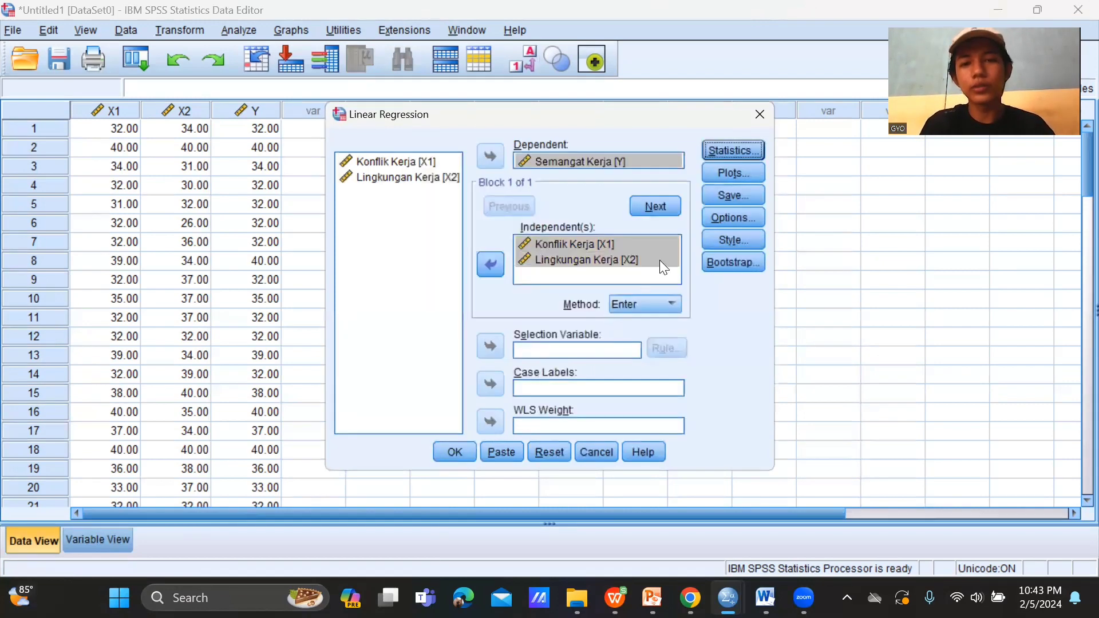
- Set up the regression scatterplot with *SRESID on the Y axis and *ZPRED on the X axis
left_click(744, 173)
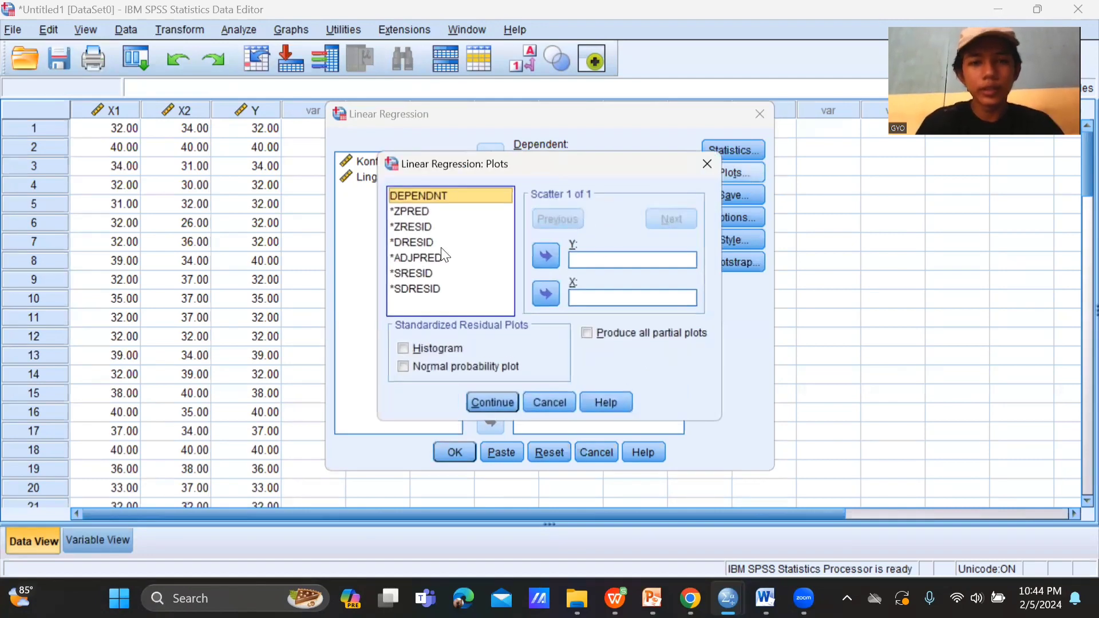
left_click(415, 274)
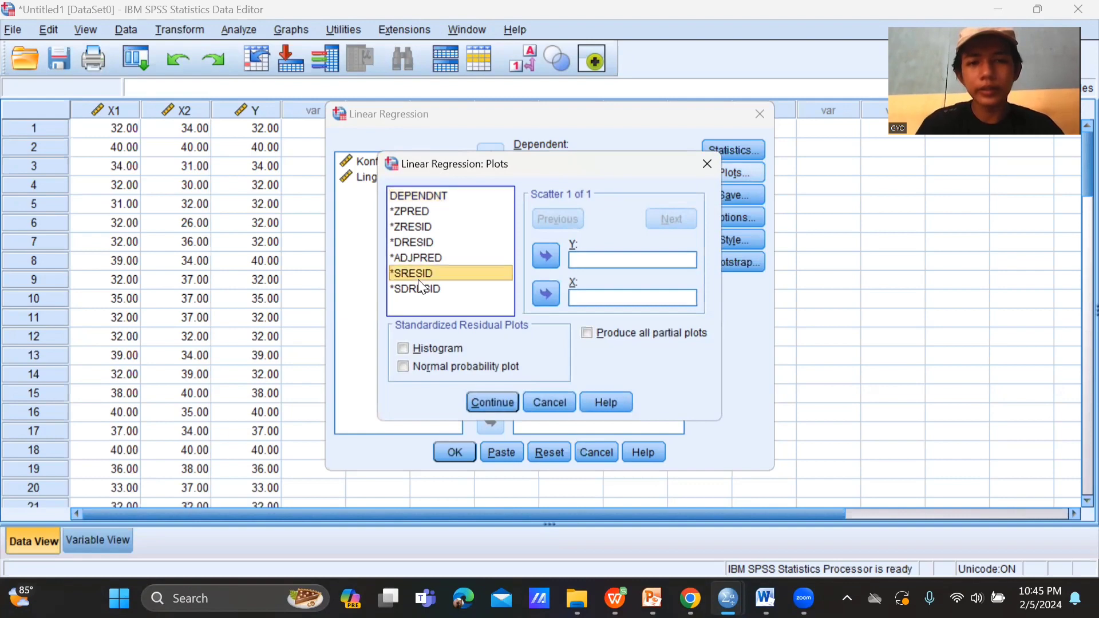
left_click(554, 250)
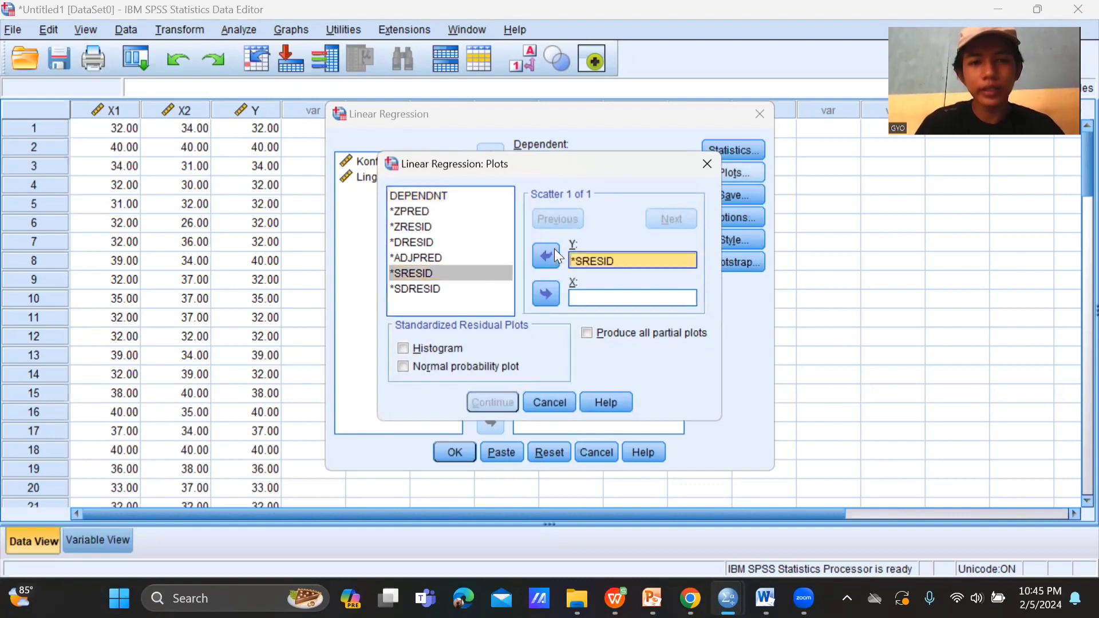
left_click(411, 211)
left_click(547, 287)
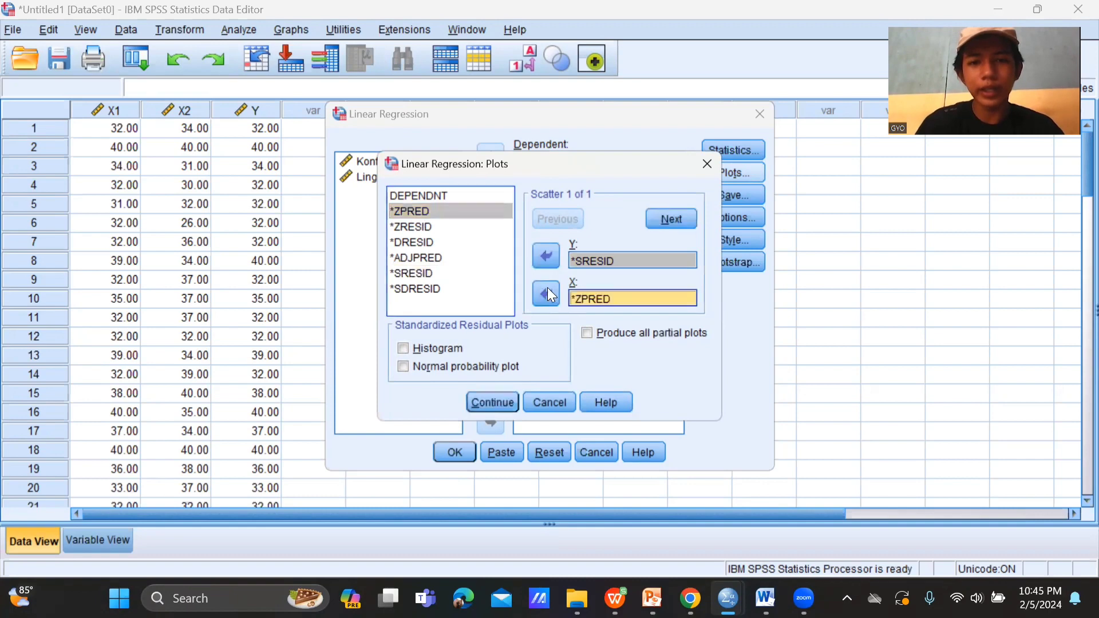
left_click(507, 401)
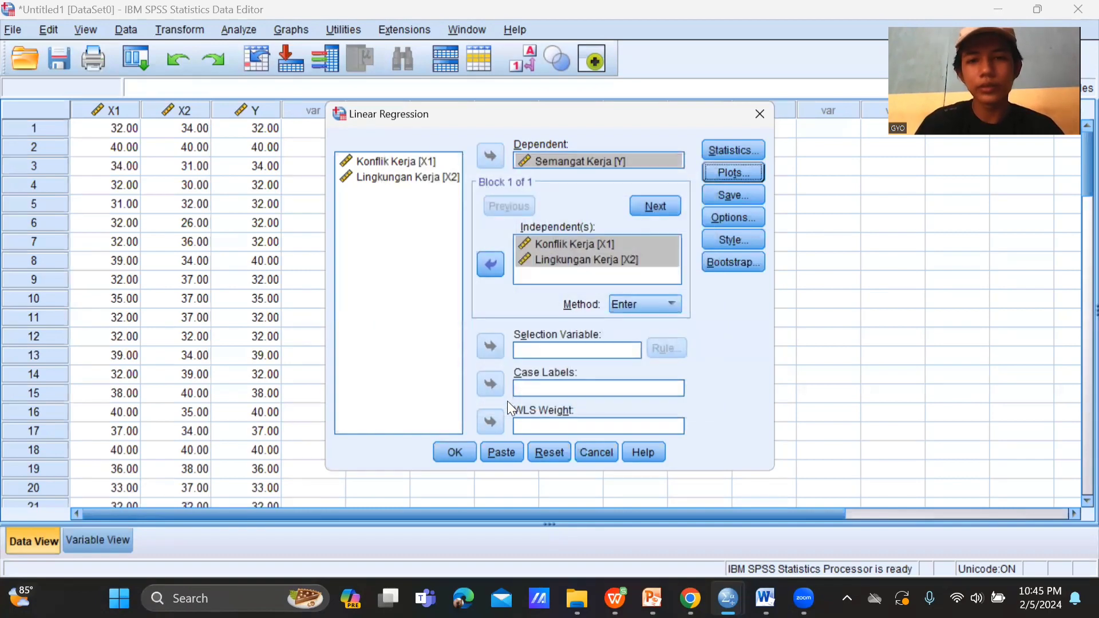
- Have the unstandardized residuals saved as a new variable and run the regression
left_click(715, 190)
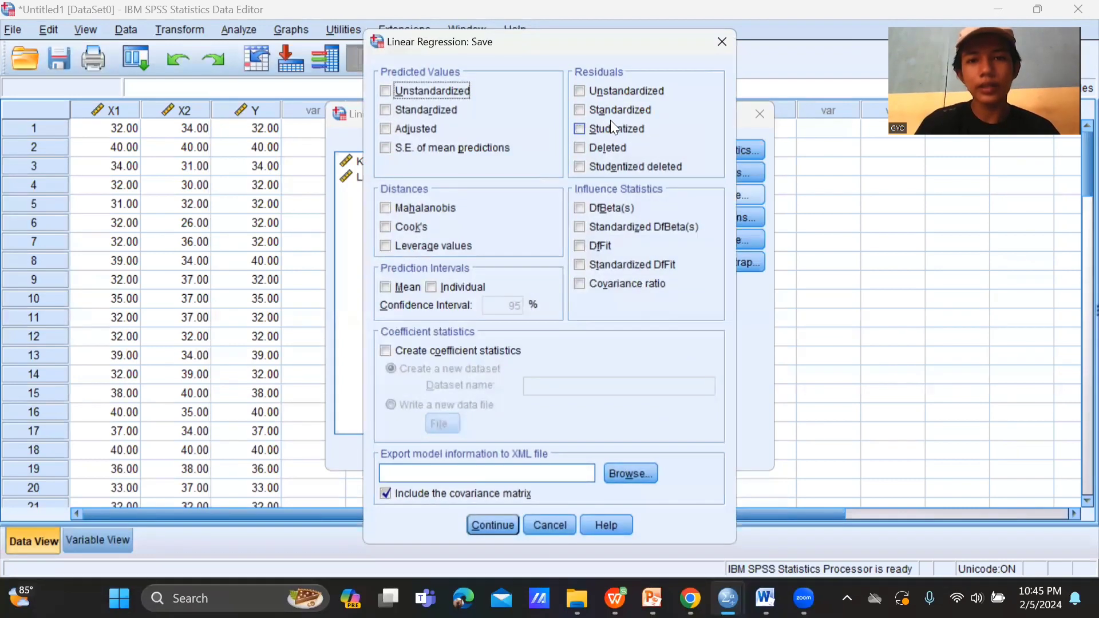
left_click(591, 94)
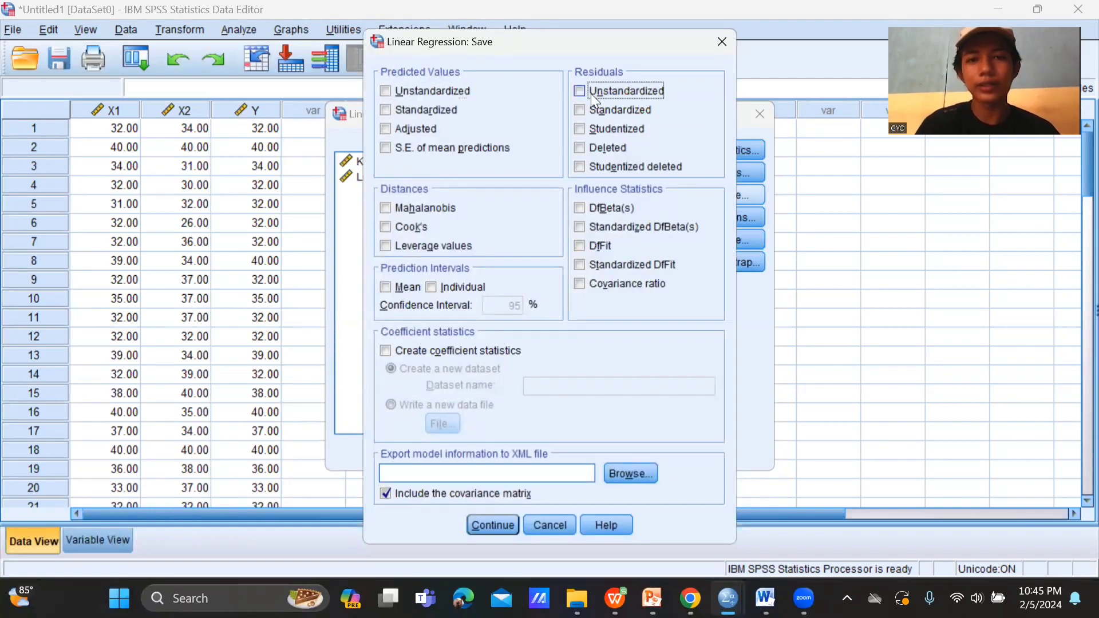
left_click(484, 526)
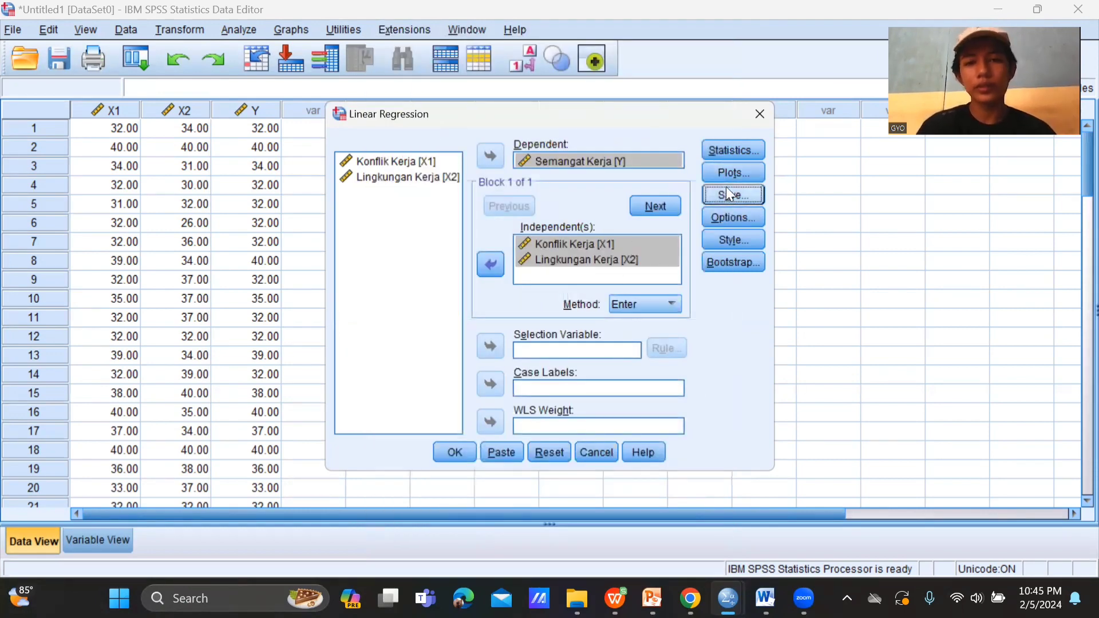
left_click(456, 452)
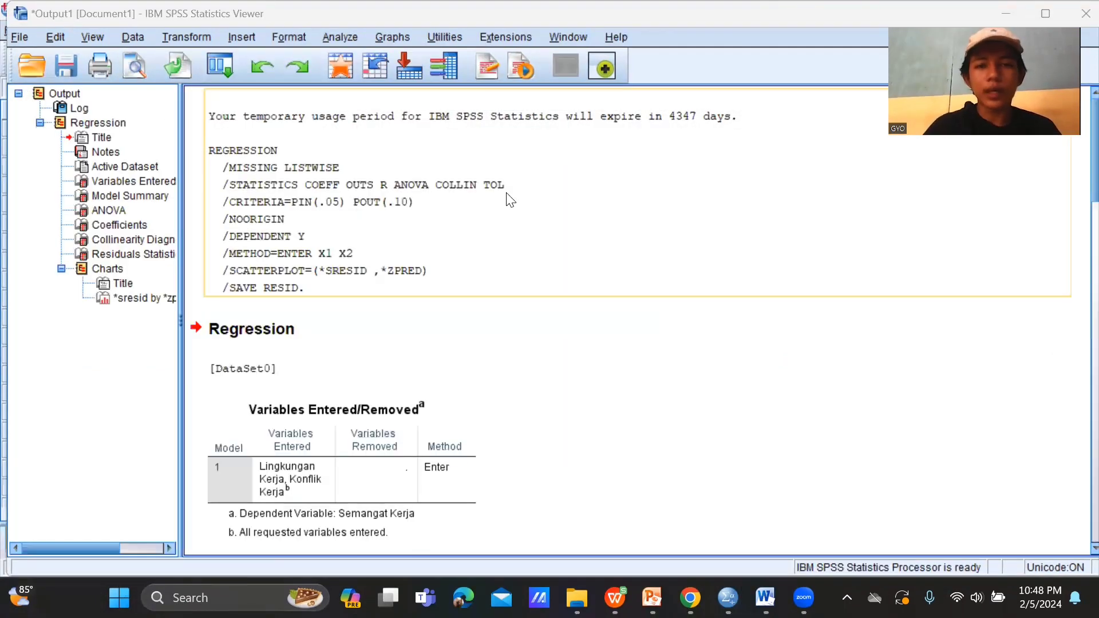
- Examine the regression output tables from Variables Entered/Removed through Model Summary, ANOVA, Coefficients and Collinearity Diagnostics
scroll(510, 200, "down", 3)
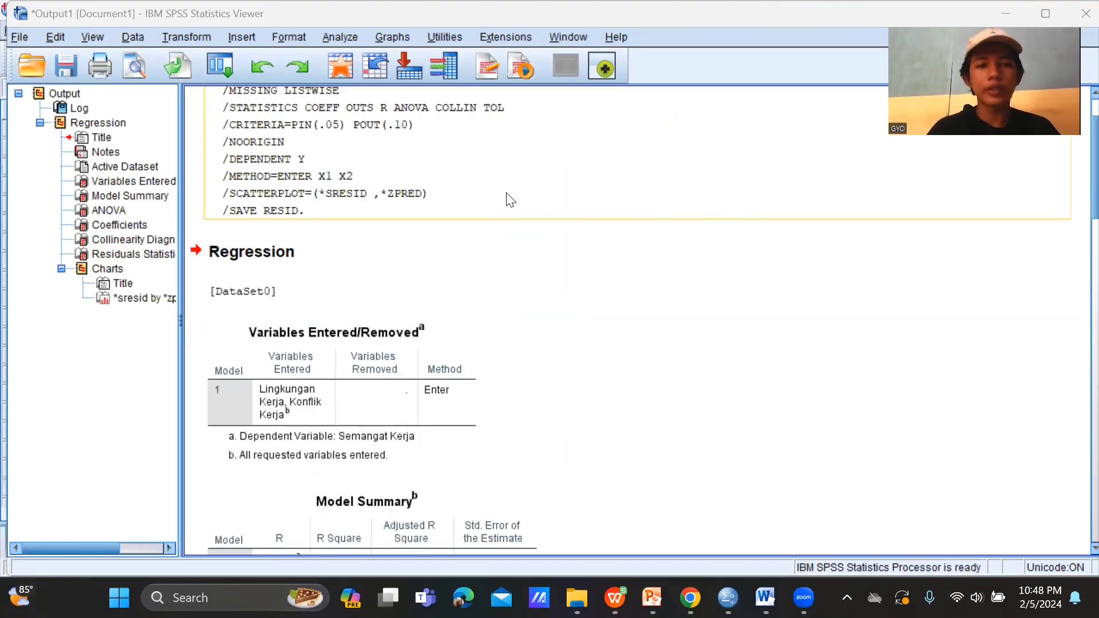
scroll(511, 200, "down", 2)
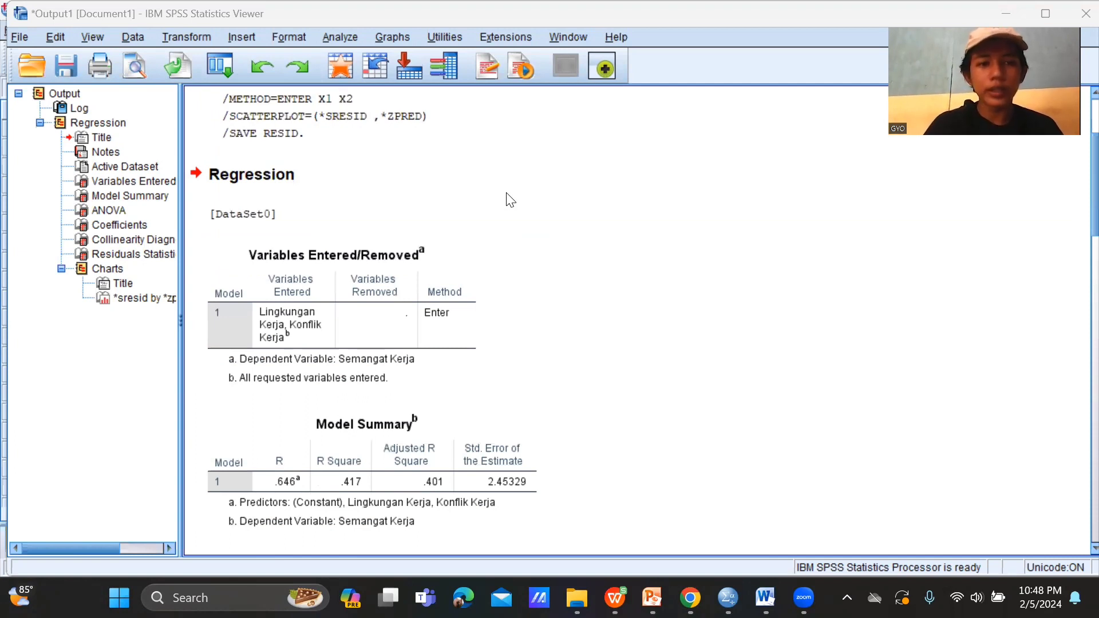
scroll(510, 200, "down", 2)
left_click(413, 194)
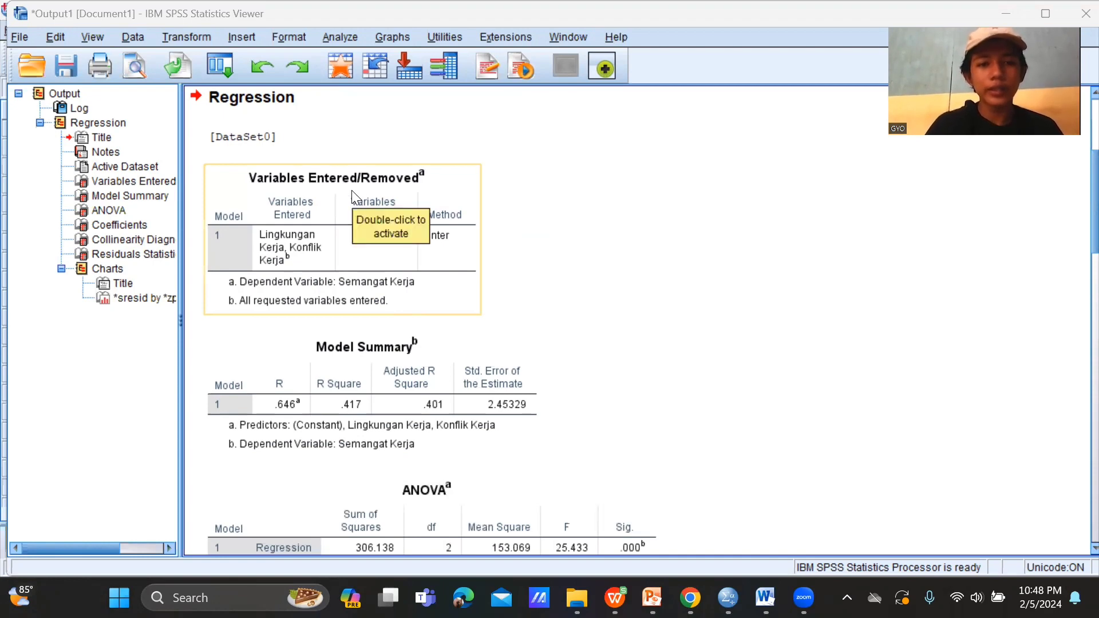
key("Down")
key("Down")
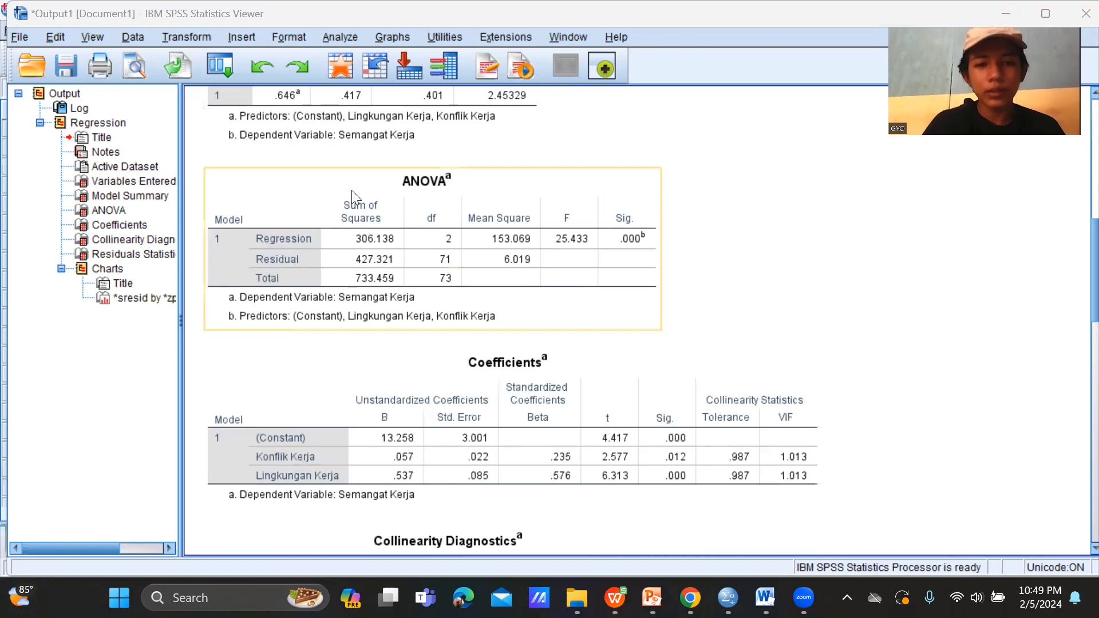
key("Down")
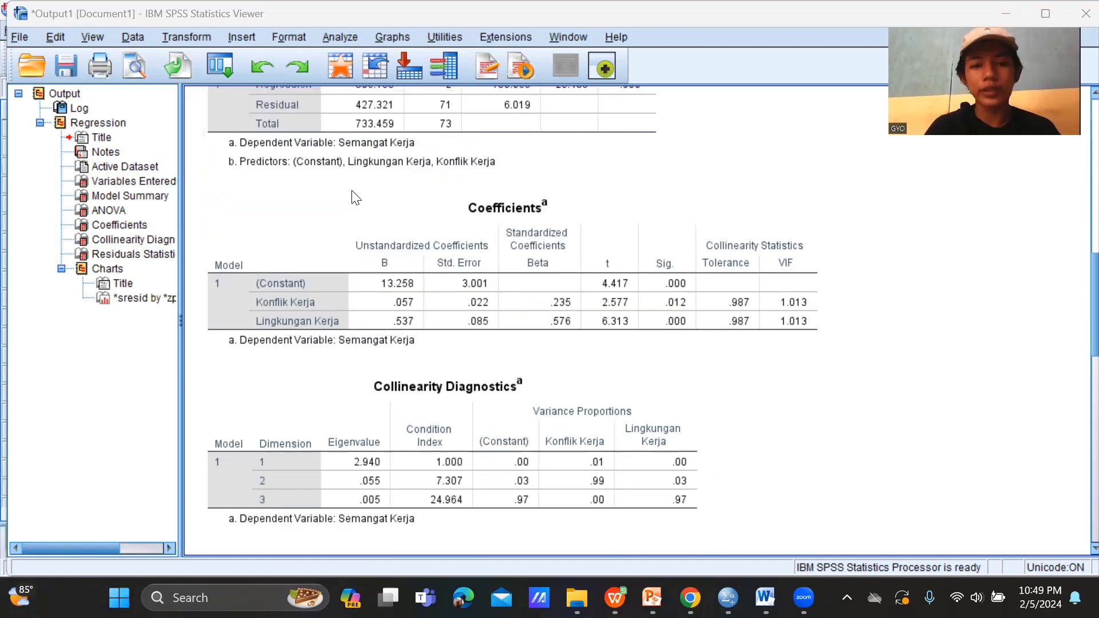
key("Down")
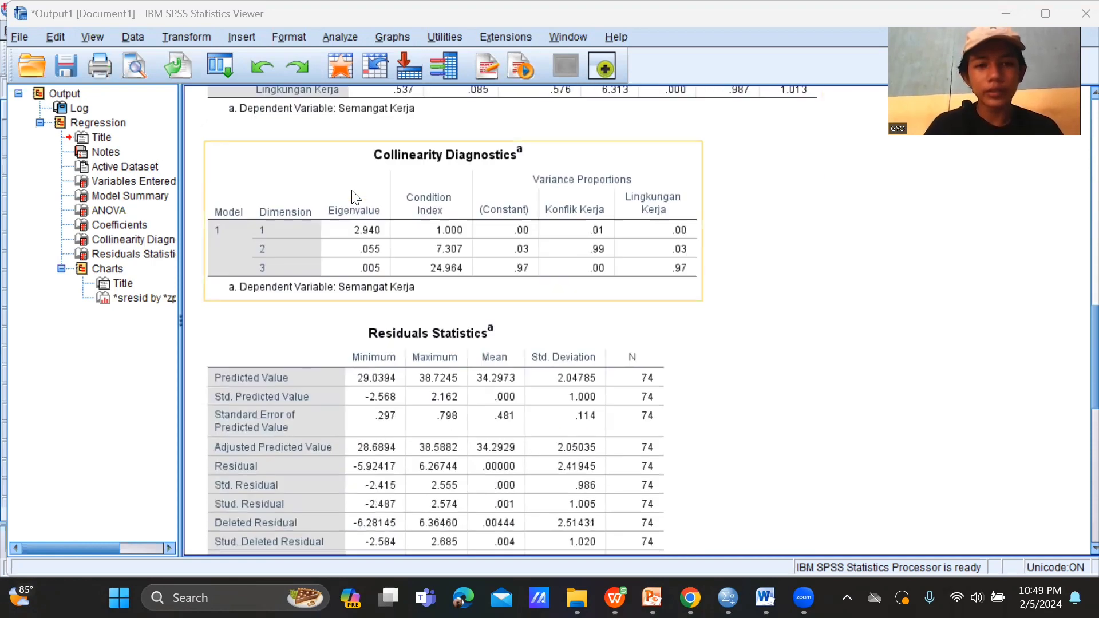
left_click(355, 205)
scroll(353, 201, "up", 2)
left_click(354, 200)
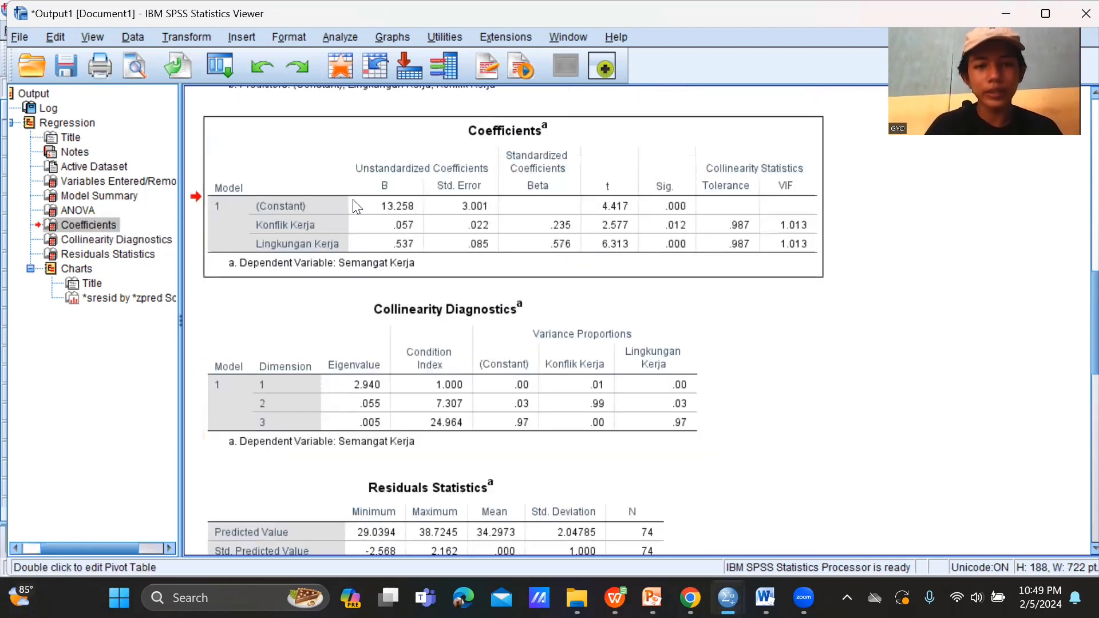
- Examine the Residuals Statistics table and the scatterplot of studentized residuals against standardized predicted values
scroll(353, 200, "down", 3)
scroll(448, 372, "down", 3)
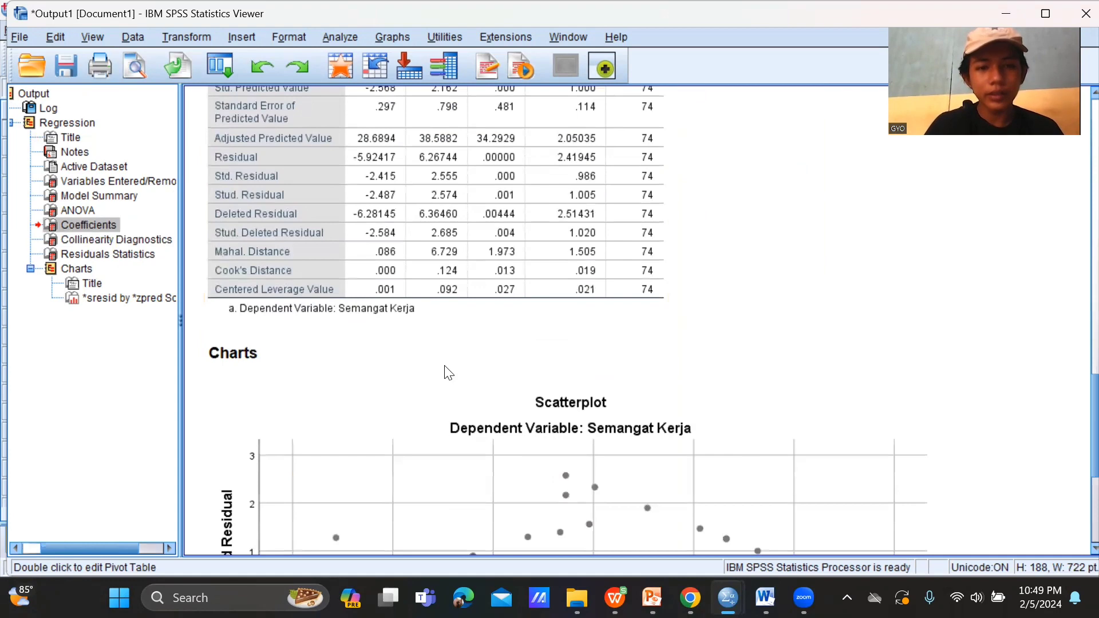
scroll(449, 372, "down", 2)
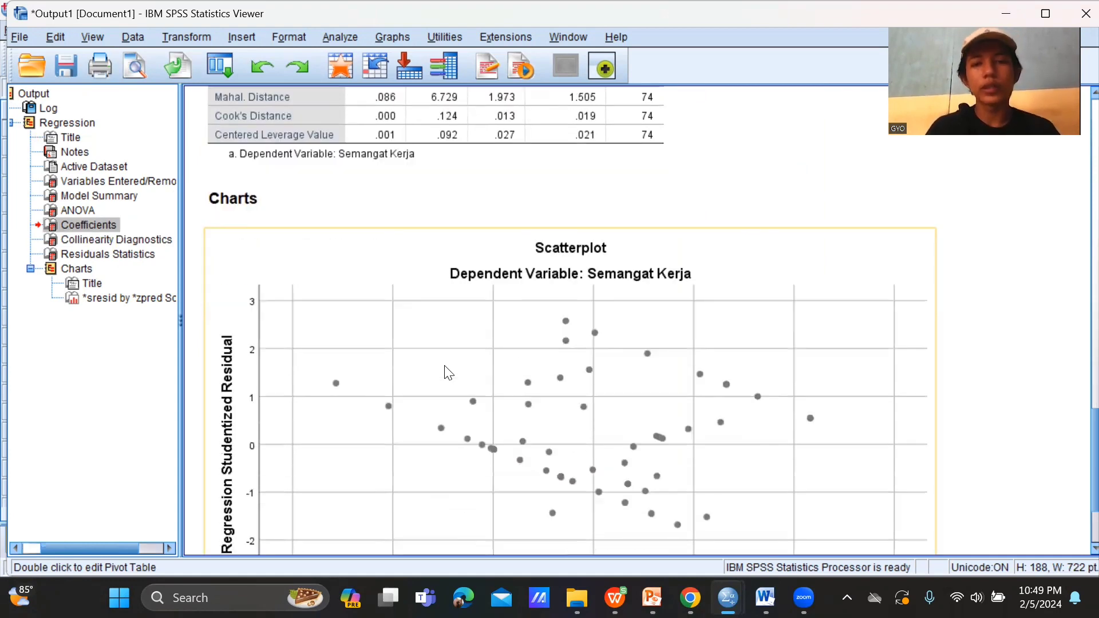
scroll(448, 372, "down", 2)
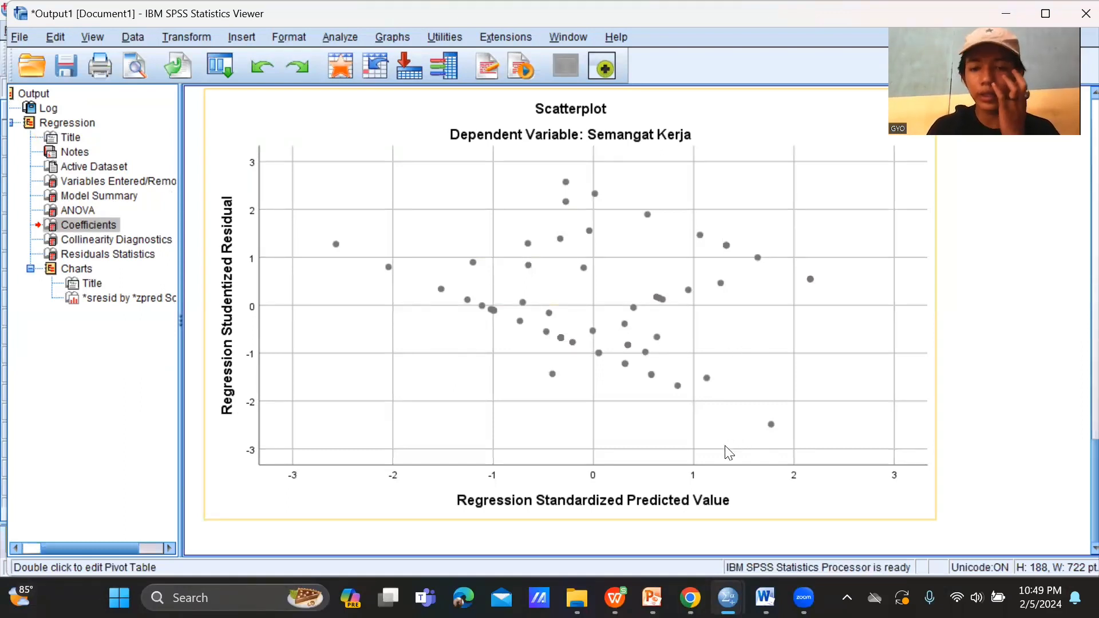
- Return to the dataset and run the legacy nonparametric 1-Sample K-S test on the unstandardized residuals with a Normal test distribution
mouse_move(726, 591)
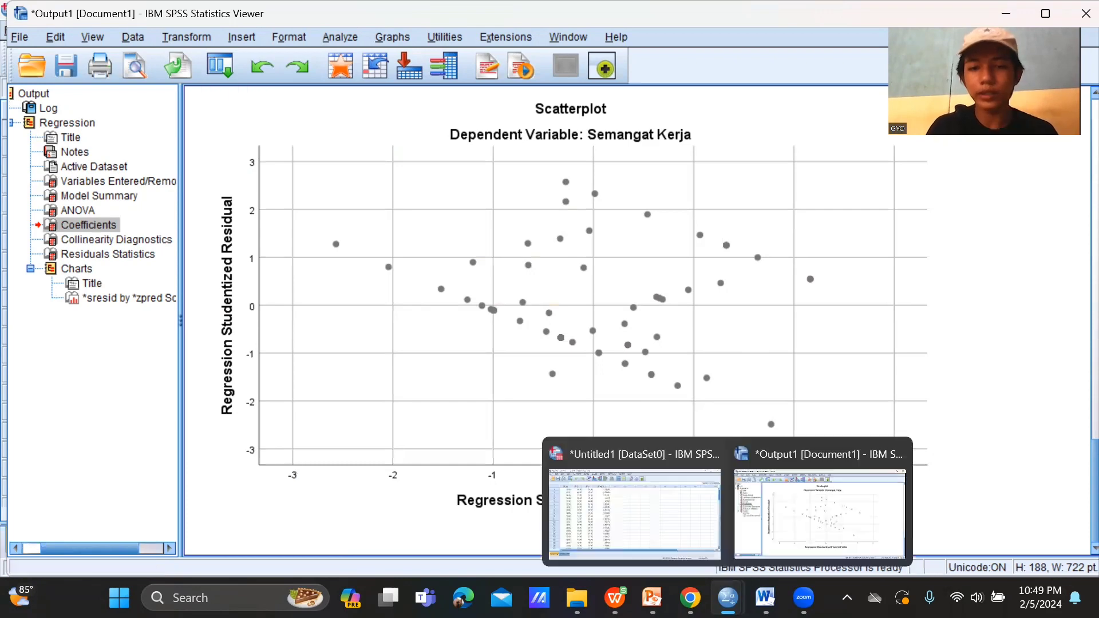
left_click(656, 534)
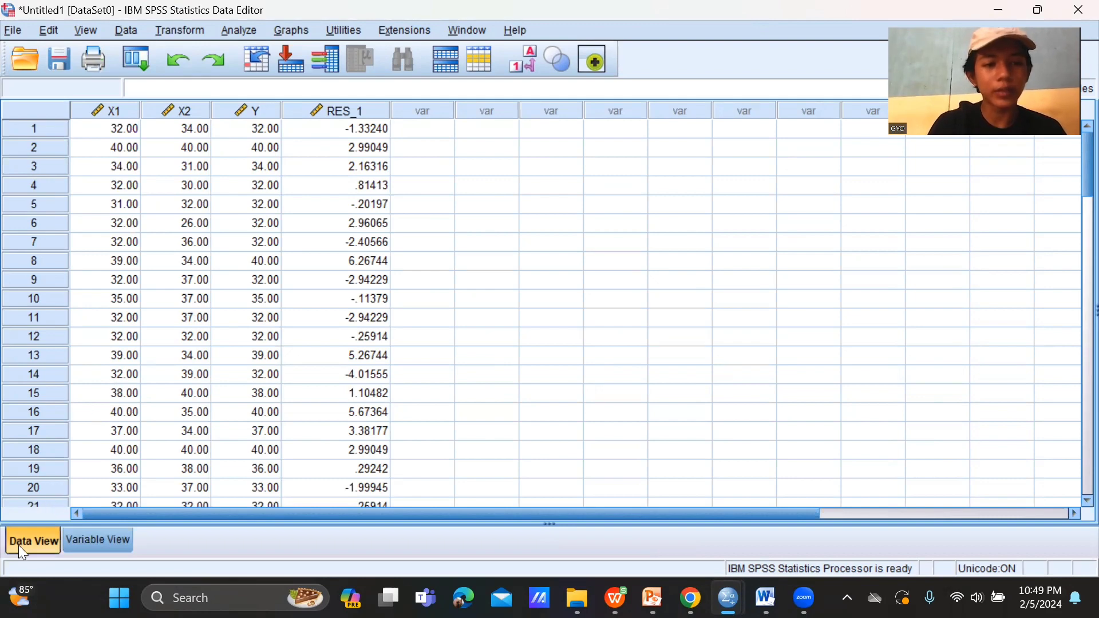
left_click(240, 32)
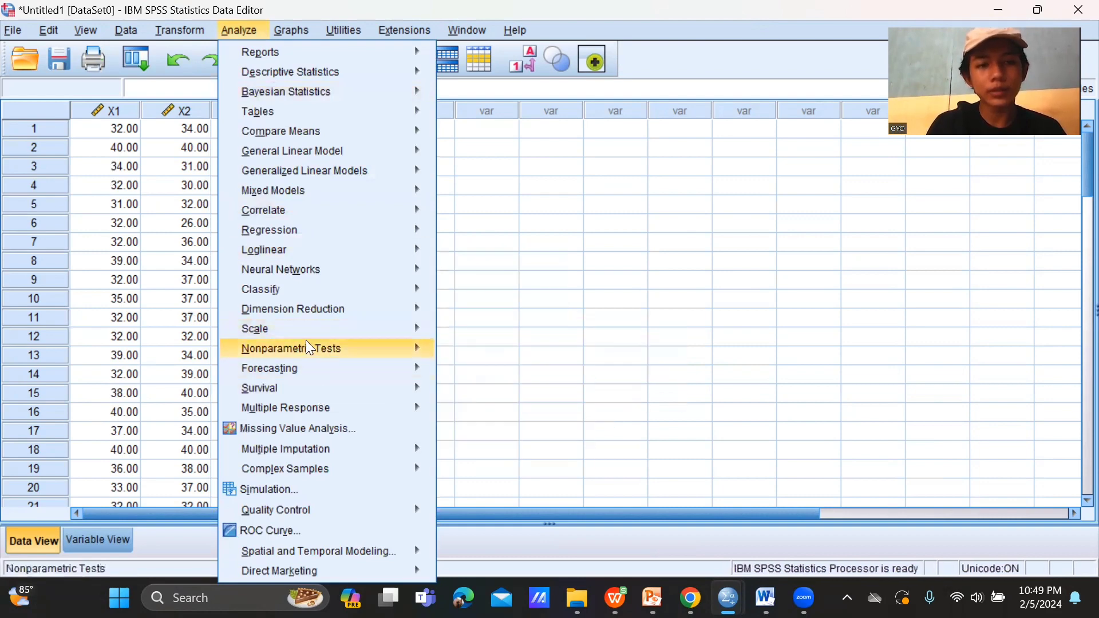
mouse_move(342, 353)
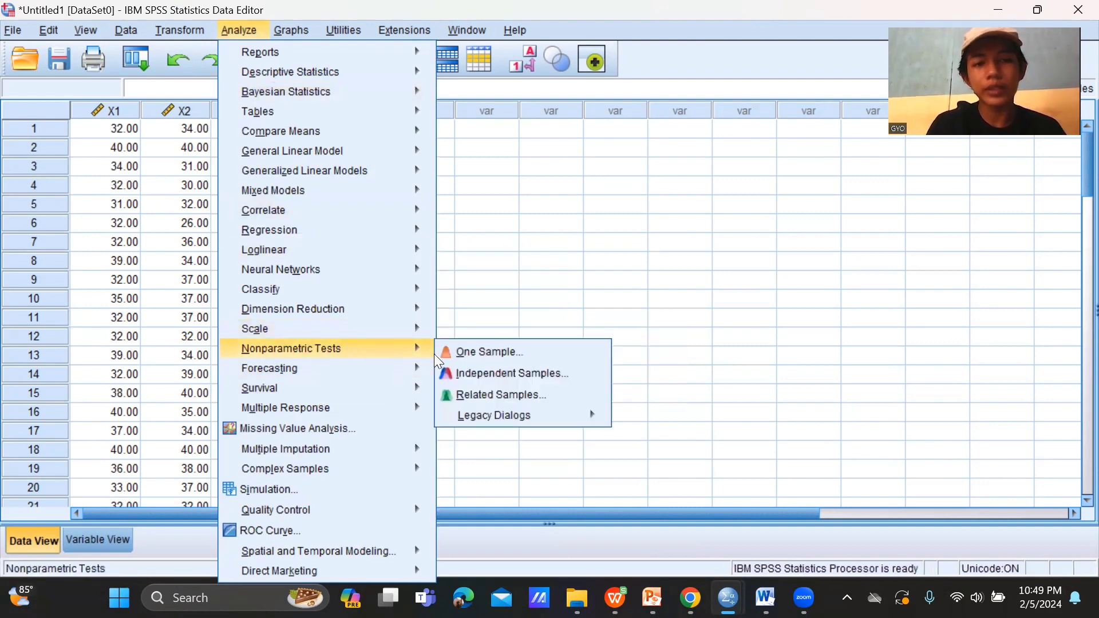
mouse_move(492, 428)
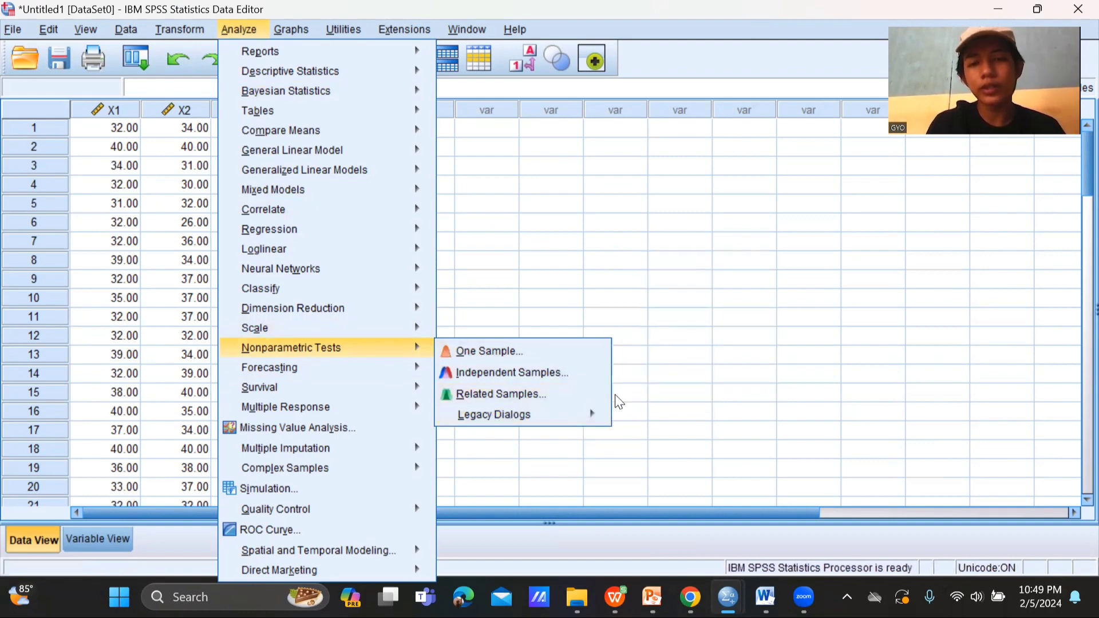
mouse_move(581, 418)
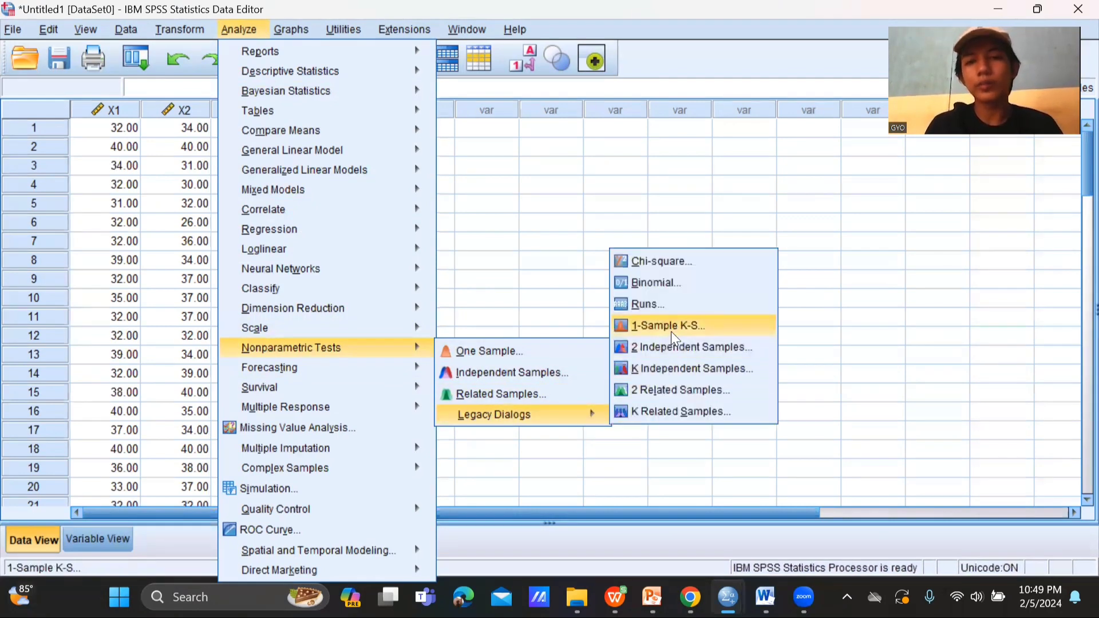
left_click(671, 331)
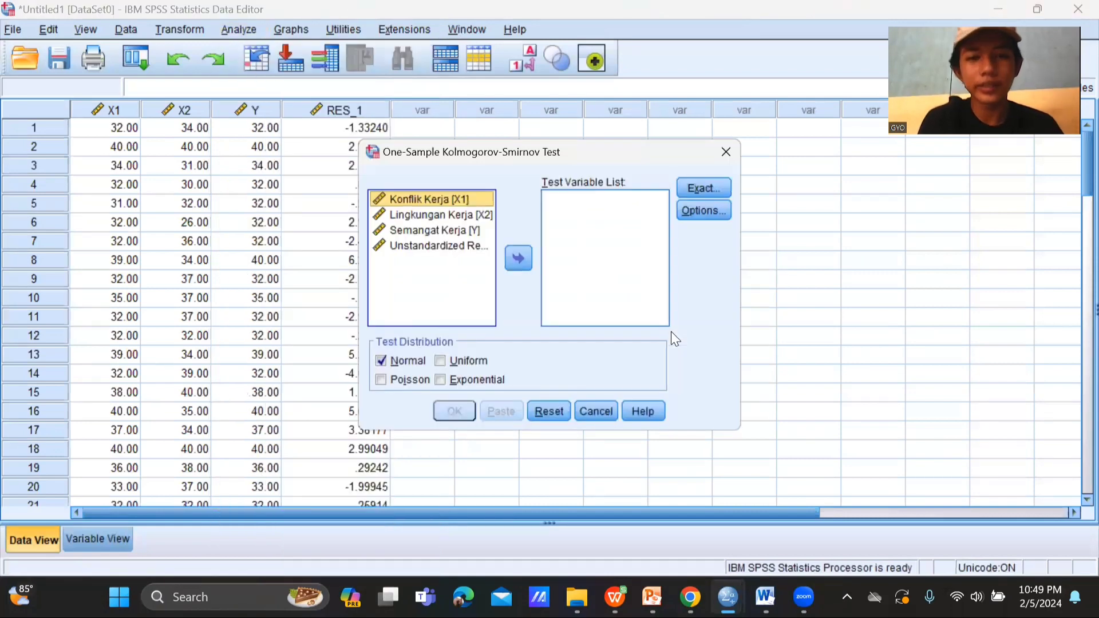
left_click(472, 247)
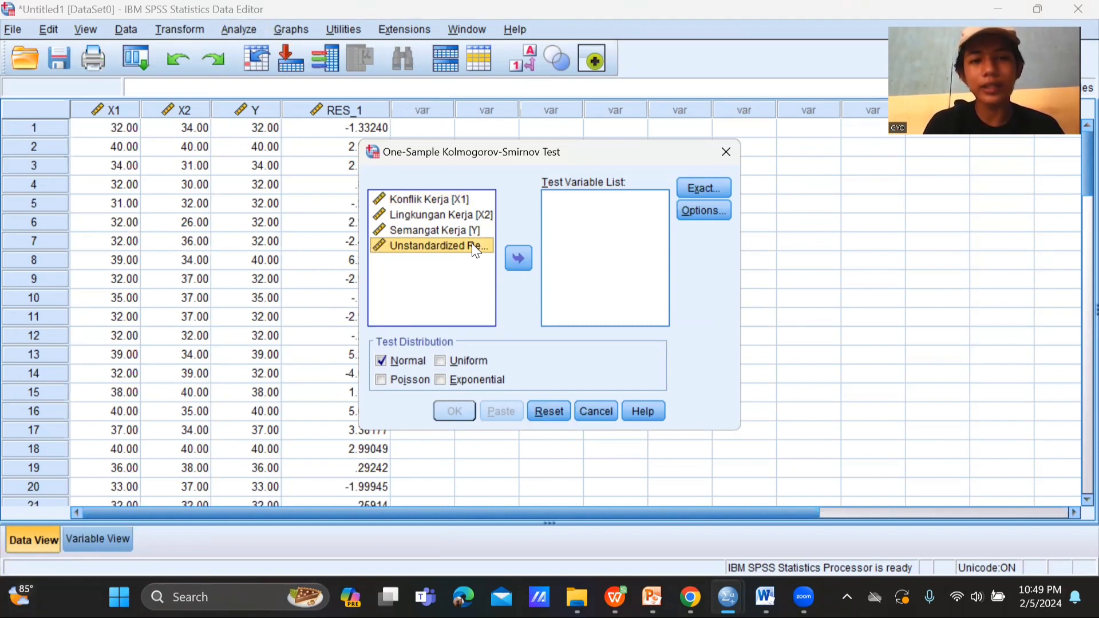
left_click(516, 253)
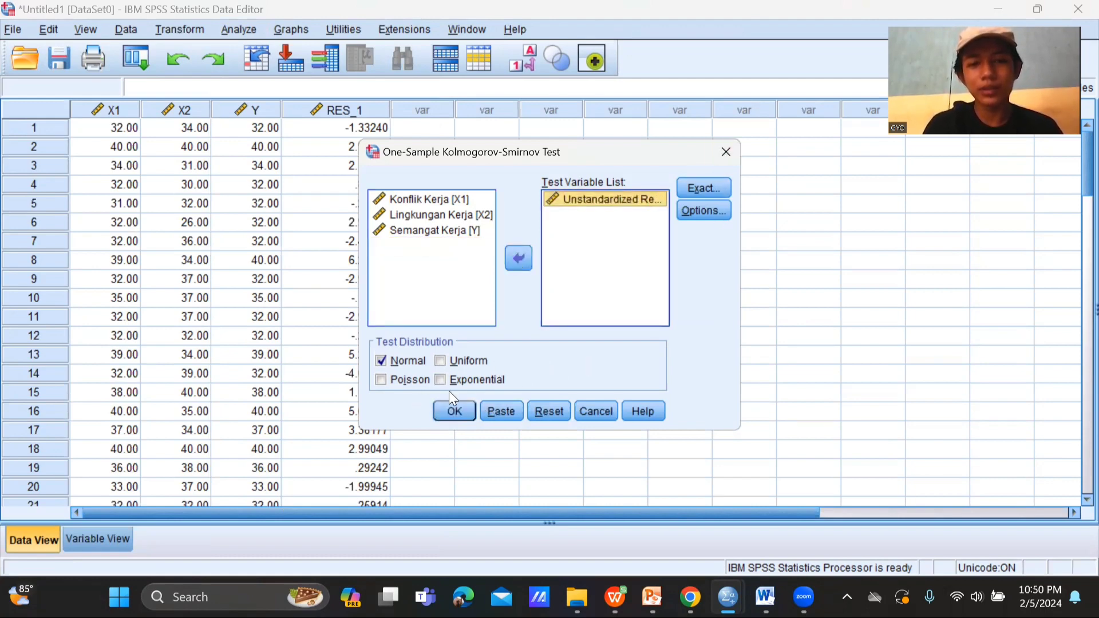
left_click(456, 408)
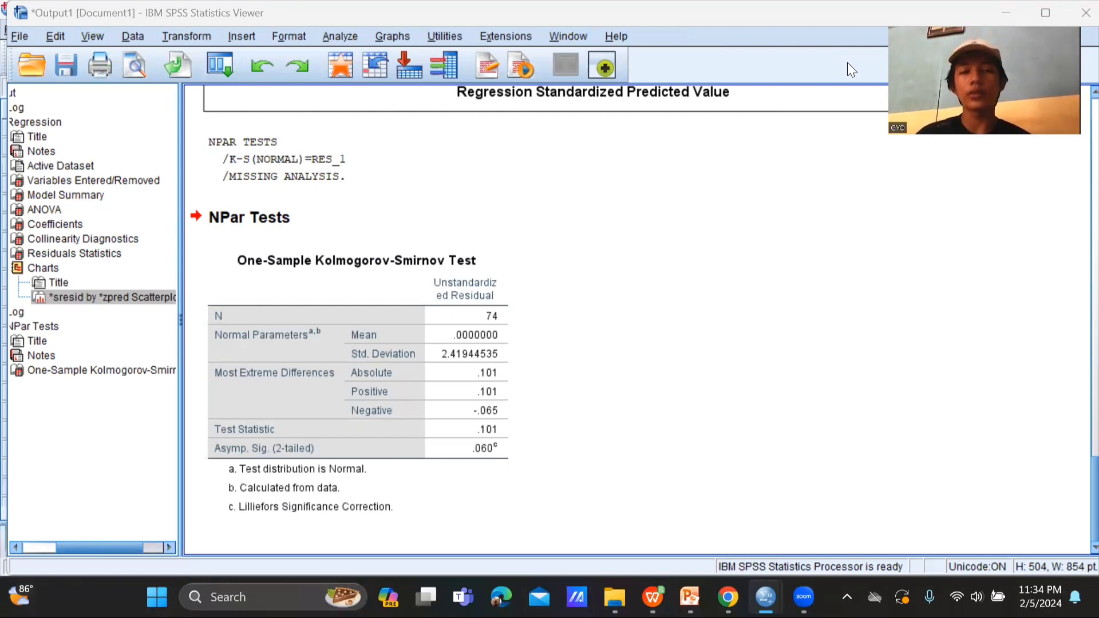
- Switch to the PPT GYO presentation in PowerPoint and show slide 2 on the normality test (Uji normalitas)
left_click_drag(839, 146, 690, 597)
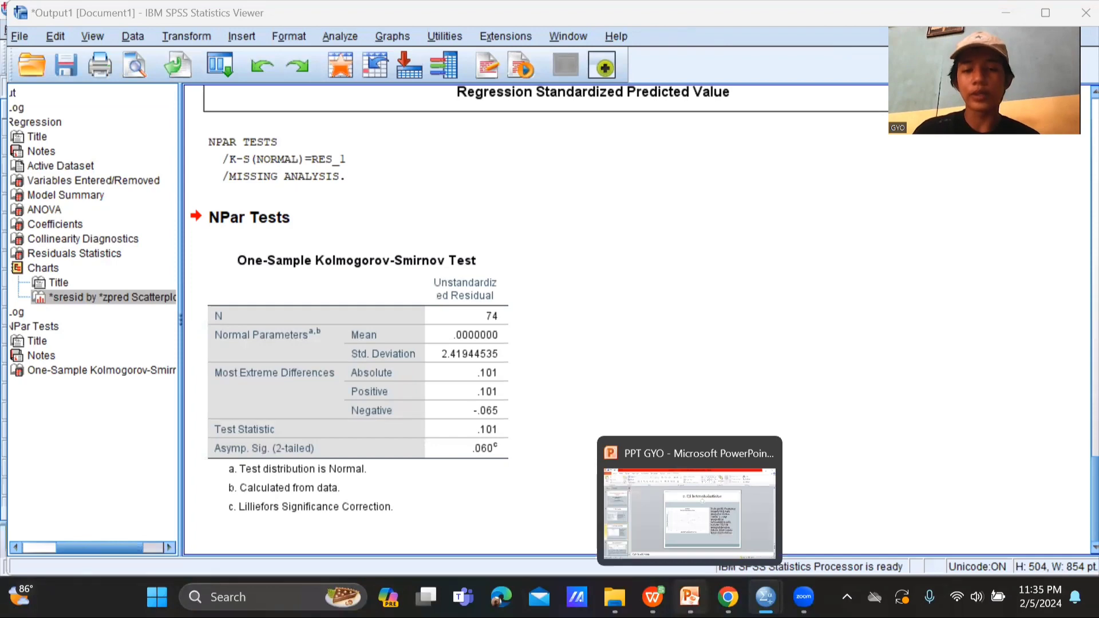
left_click(690, 597)
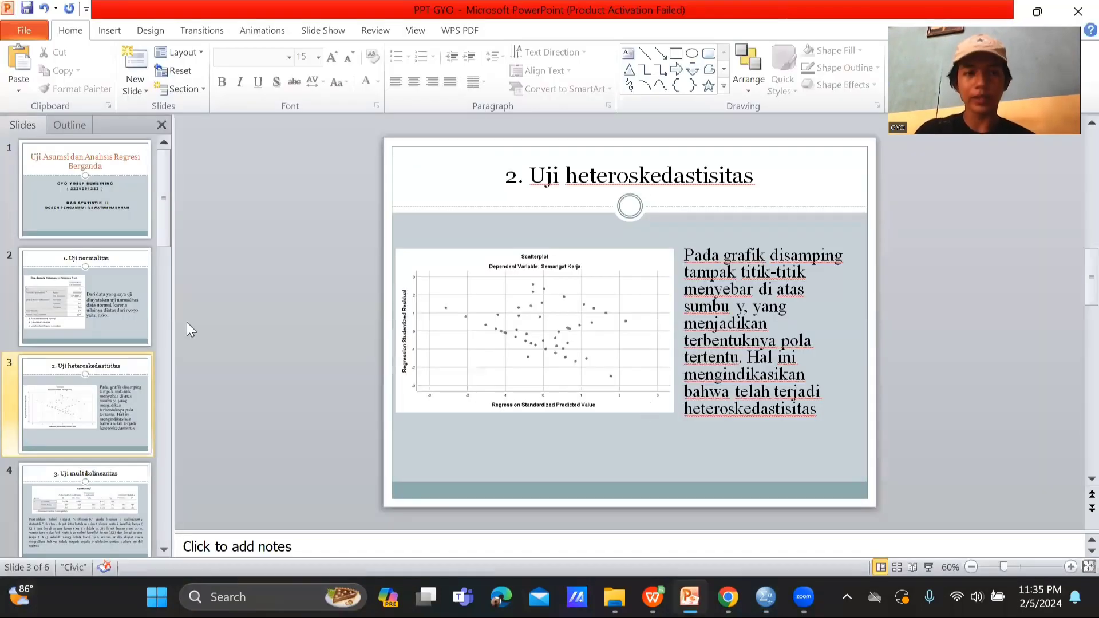
left_click(93, 282)
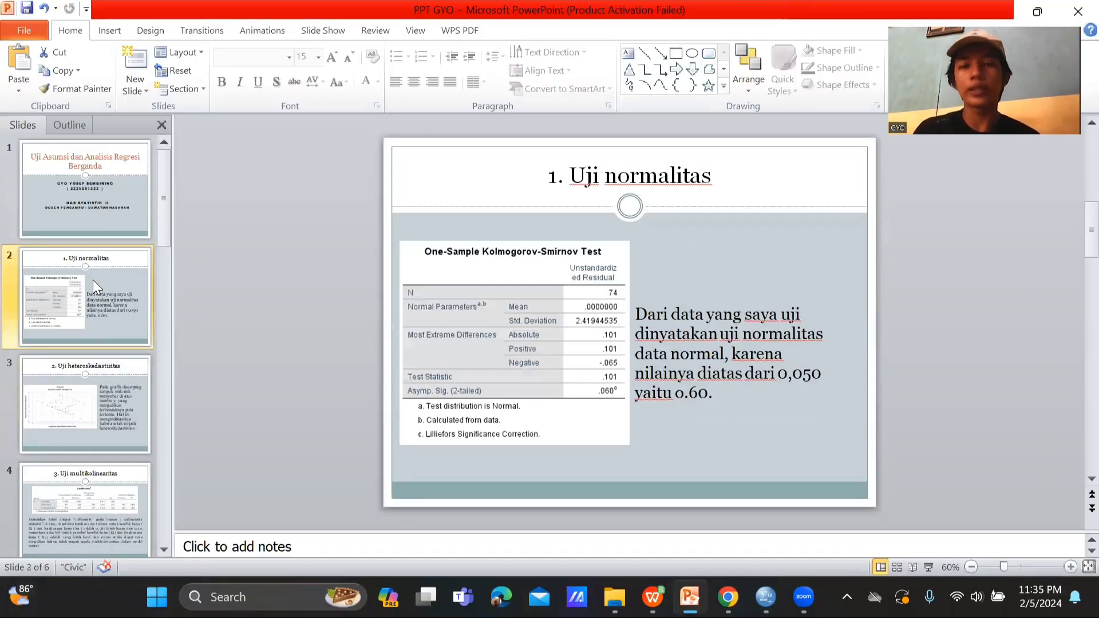